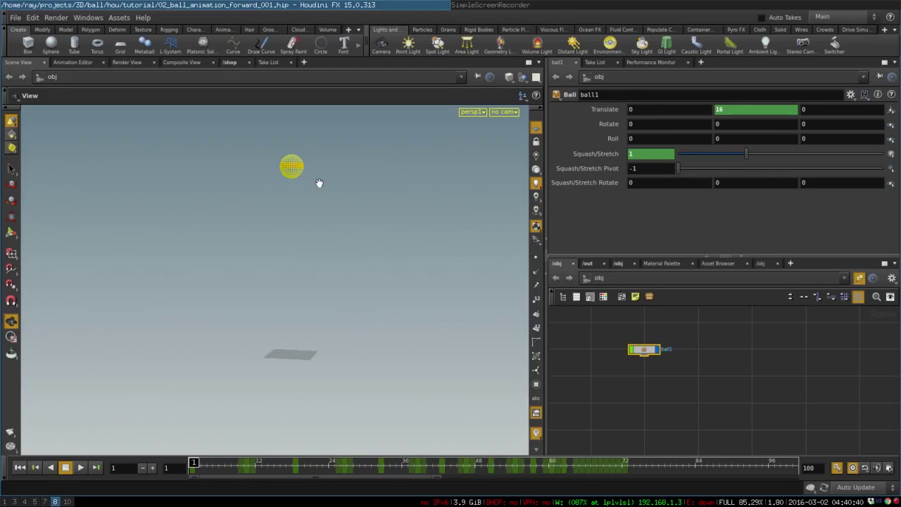
Step: Play back the ball's existing bounce animation, stop it, and return to frame 1
click(81, 472)
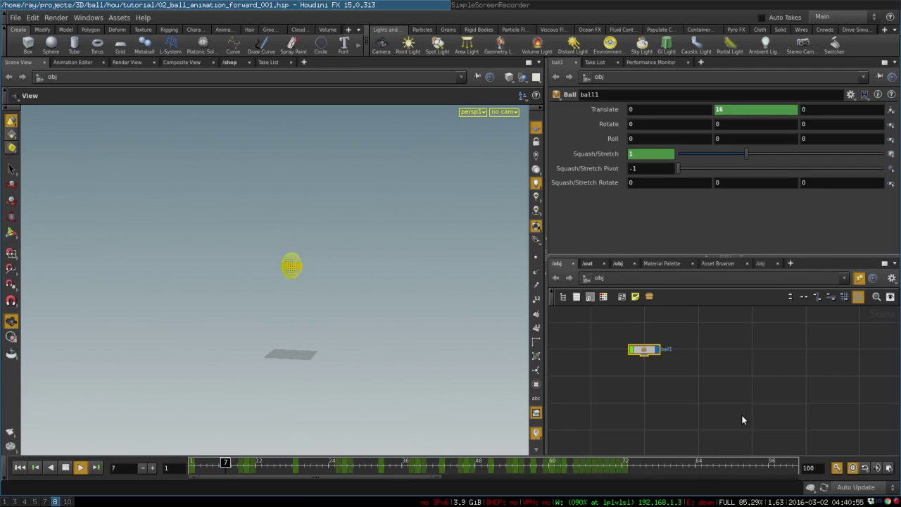
click(66, 467)
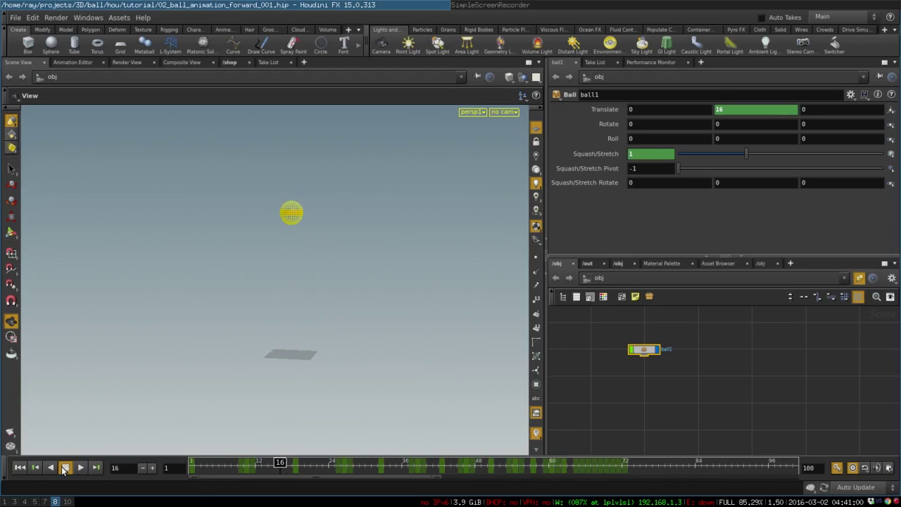
click(20, 467)
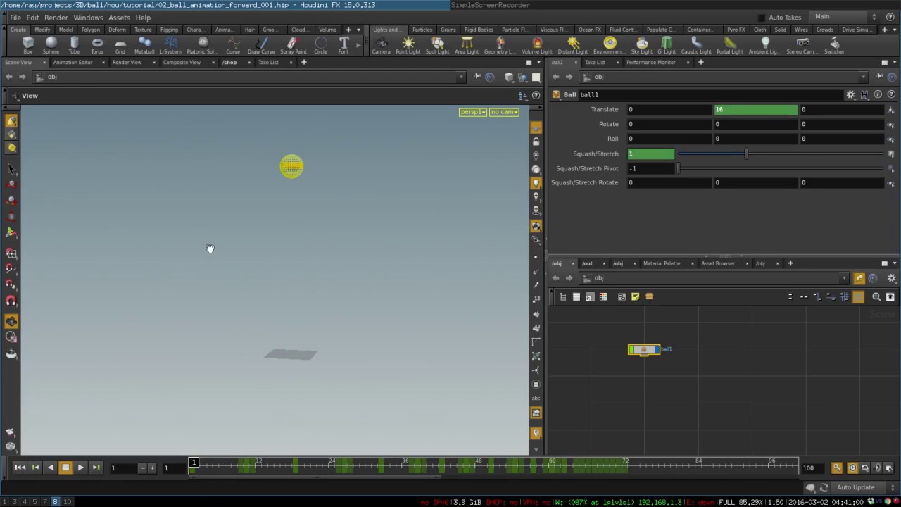
Step: Add a Box object to the network beside the ball1 node
click(701, 377)
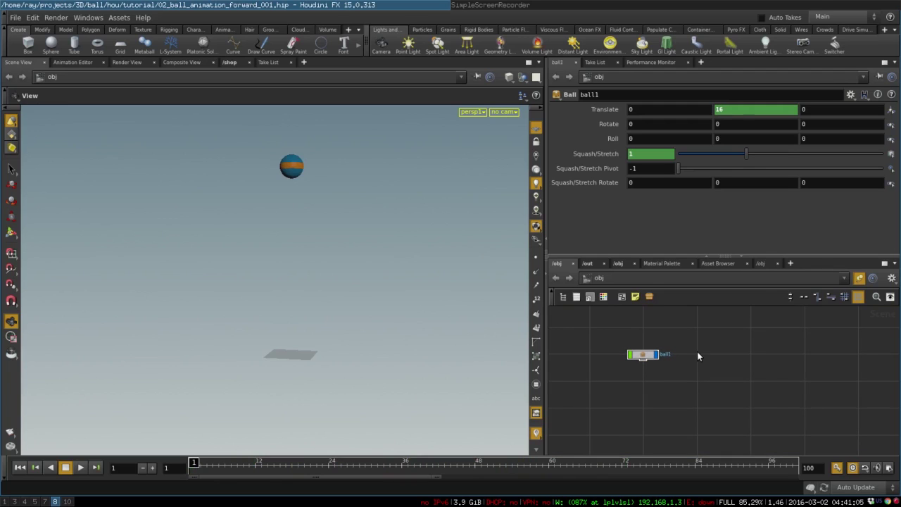
key(Tab)
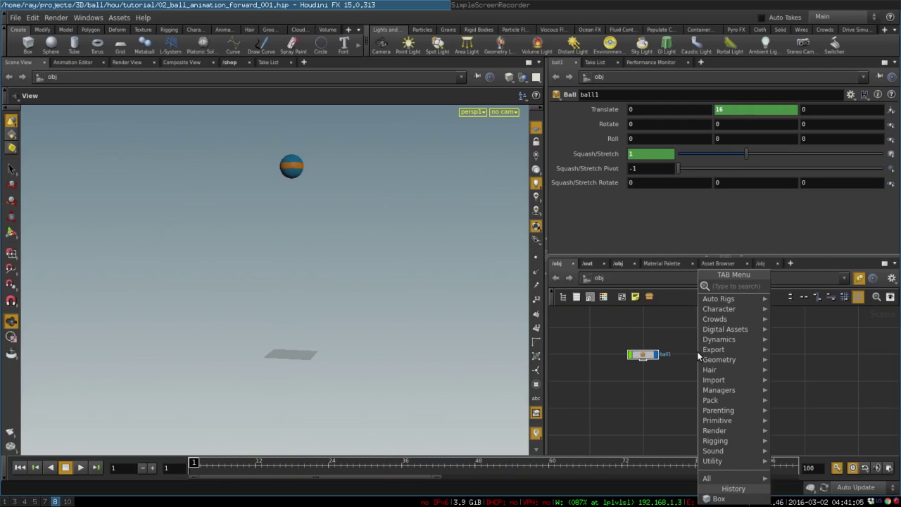
text(box)
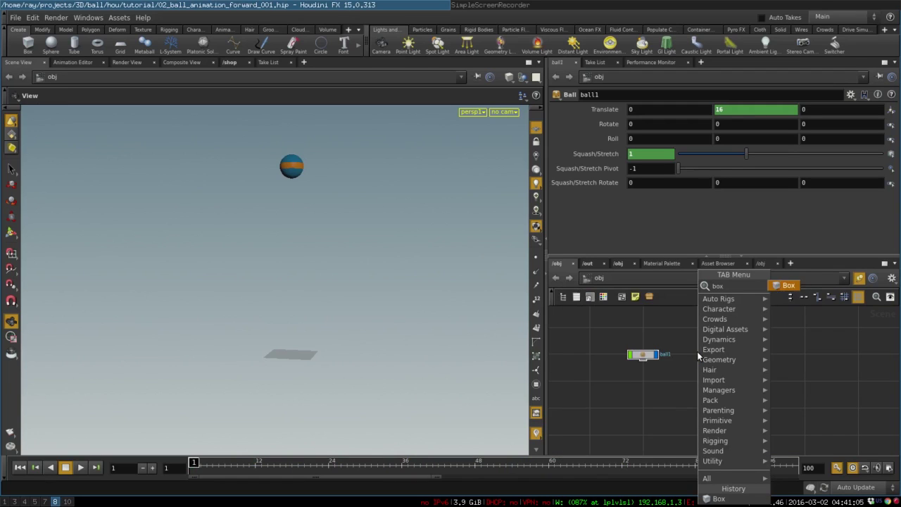
key(Return)
click(697, 352)
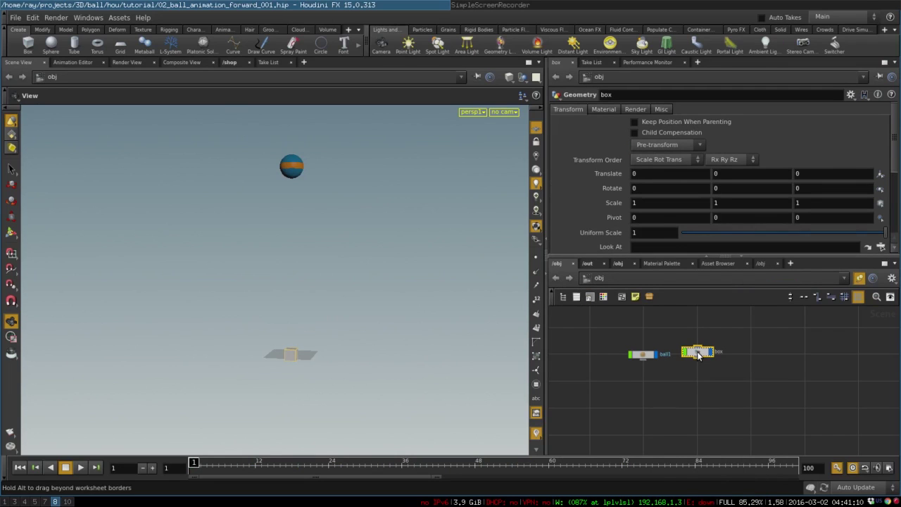
Step: Move the box straight up beneath the ball, to a Translate Y of about 12.7
key(t)
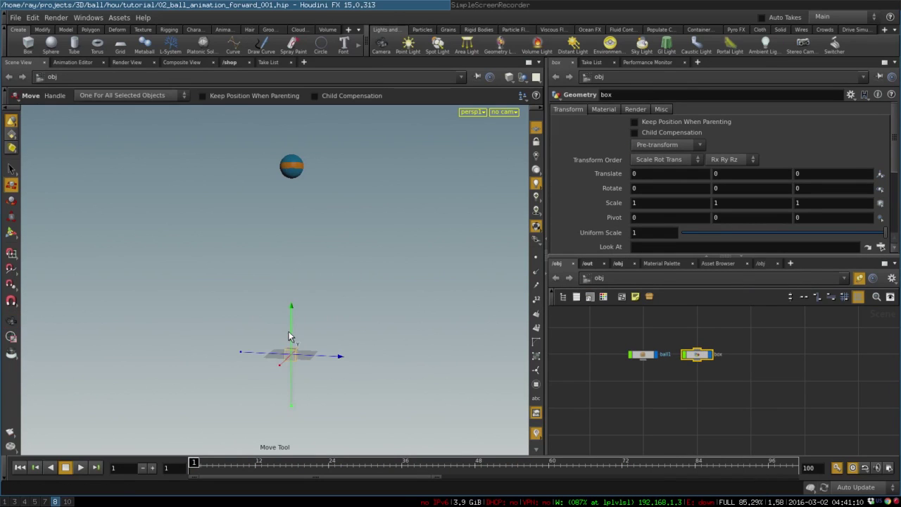
drag(291, 329, 292, 177)
alt+drag(334, 320, 343, 285)
click(308, 169)
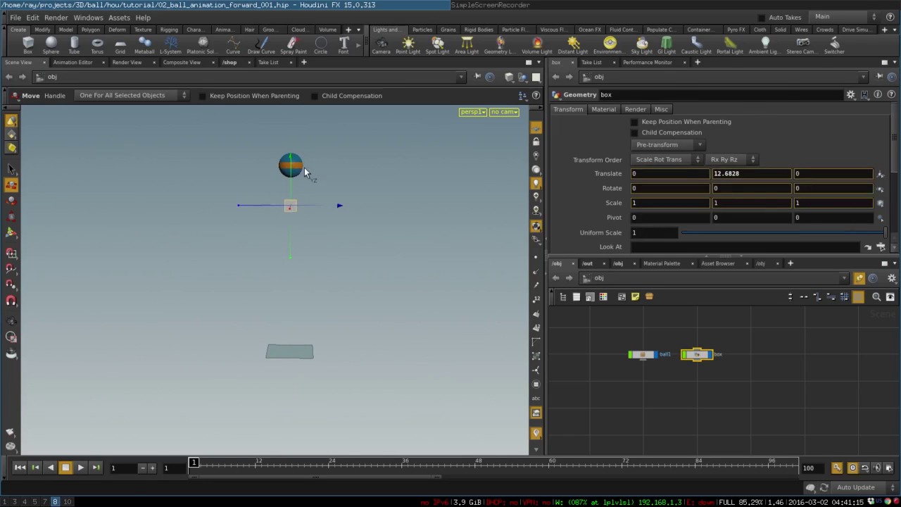
click(535, 239)
click(552, 302)
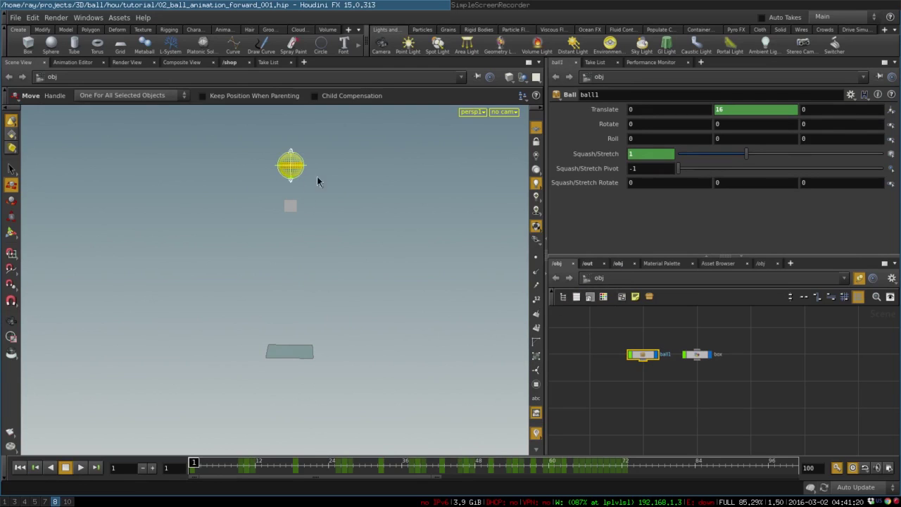
middle_drag(801, 106, 810, 81)
Step: Raise the box to about 14.4 in Y and scale it into a platform about 7.4 wide and 26.4 long
click(697, 354)
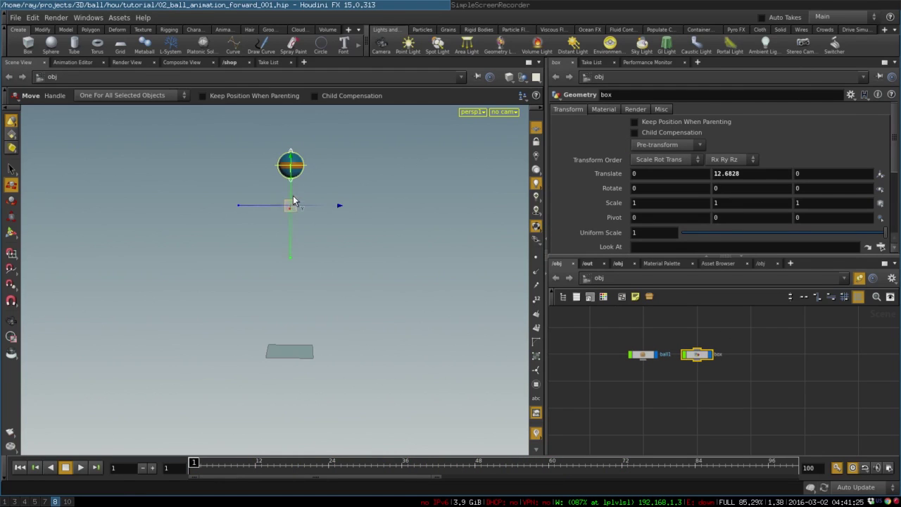
drag(297, 199, 447, 202)
key(t)
key(e)
alt+drag(352, 151, 196, 118)
Step: Slide the platform back along Z to about -13.1 so its front edge sits under the ball, and deselect it
key(t)
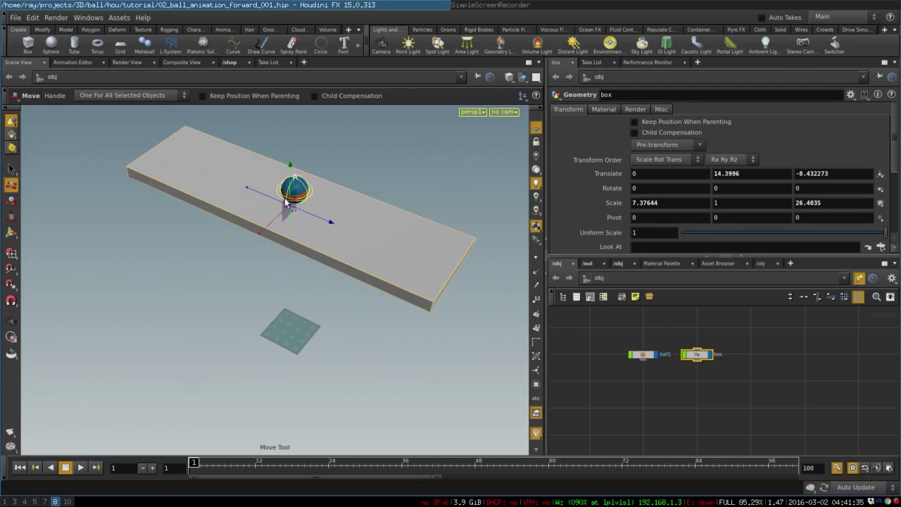
drag(289, 206, 180, 134)
key(Escape)
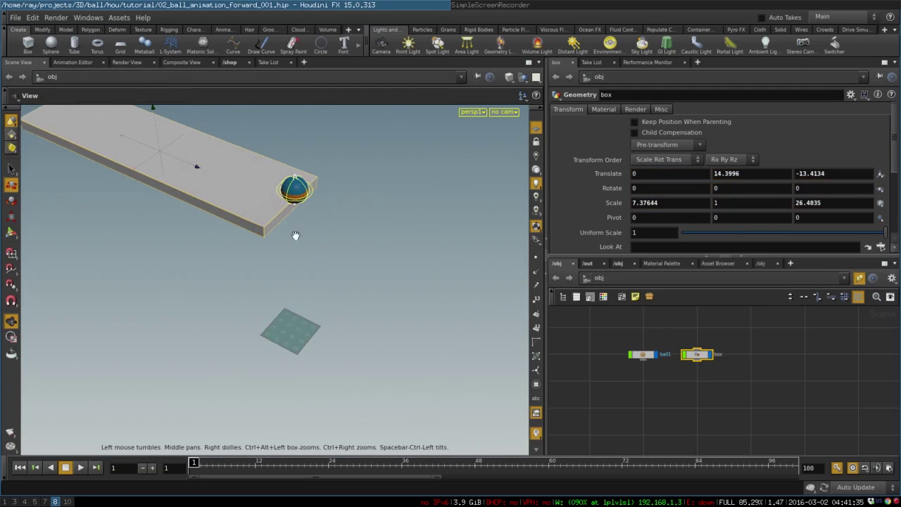
drag(300, 235, 239, 176)
key(t)
drag(126, 157, 131, 157)
key(Escape)
drag(398, 270, 345, 272)
key(t)
click(718, 395)
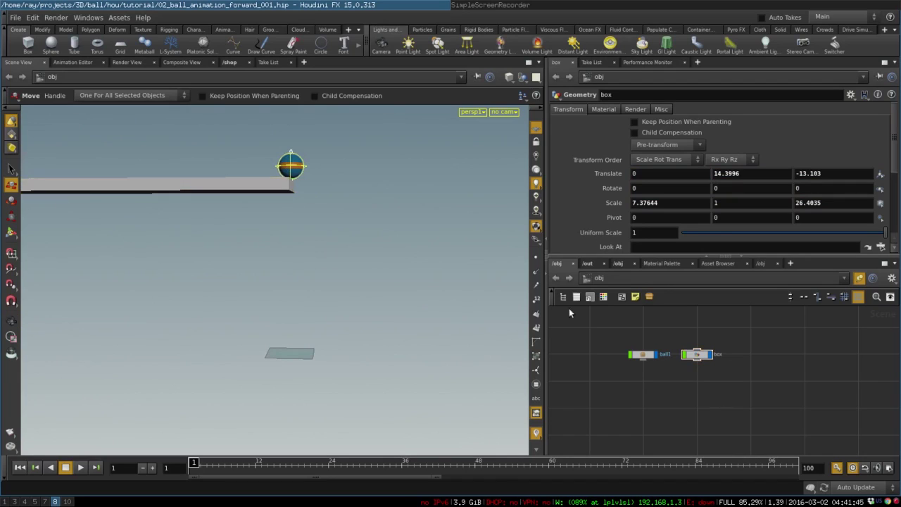
Step: Shift all of ball1's keyframes 9 frames later so the first one falls on frame 10, and scrub back to frame 1
click(641, 355)
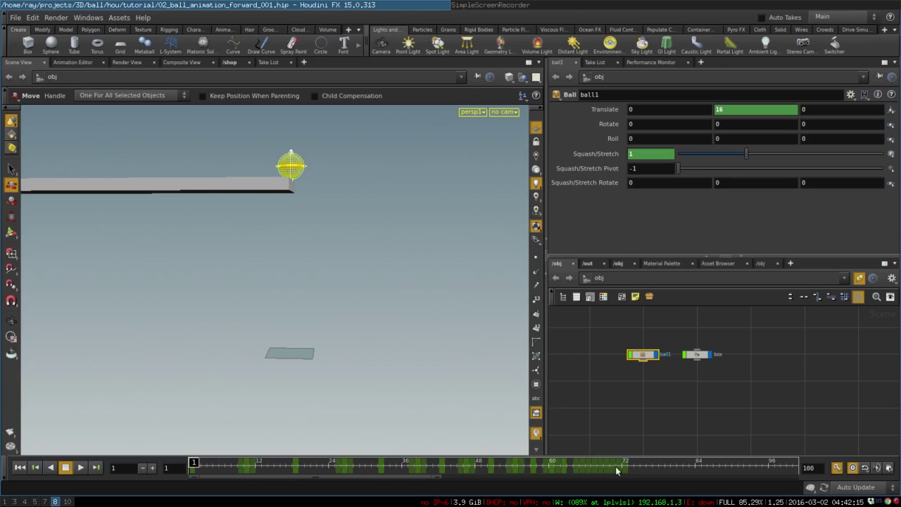
shift+drag(660, 470, 194, 463)
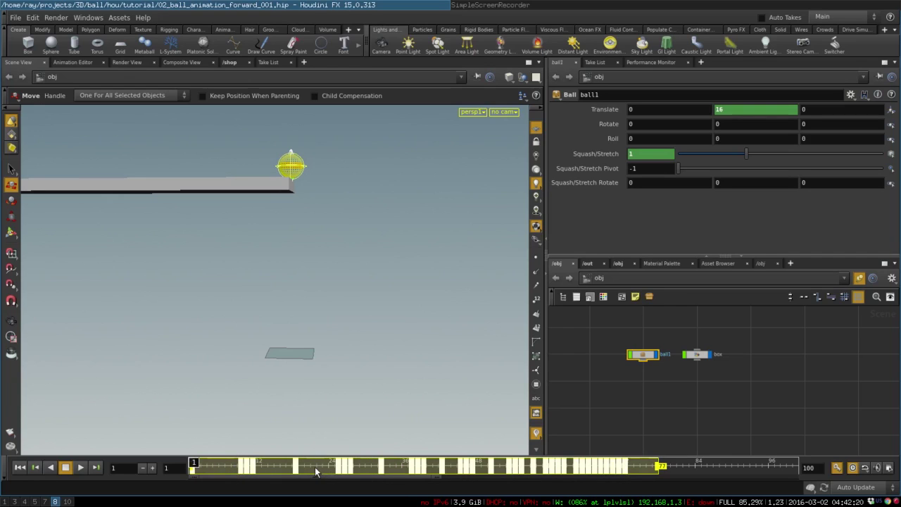
drag(324, 470, 381, 469)
click(224, 463)
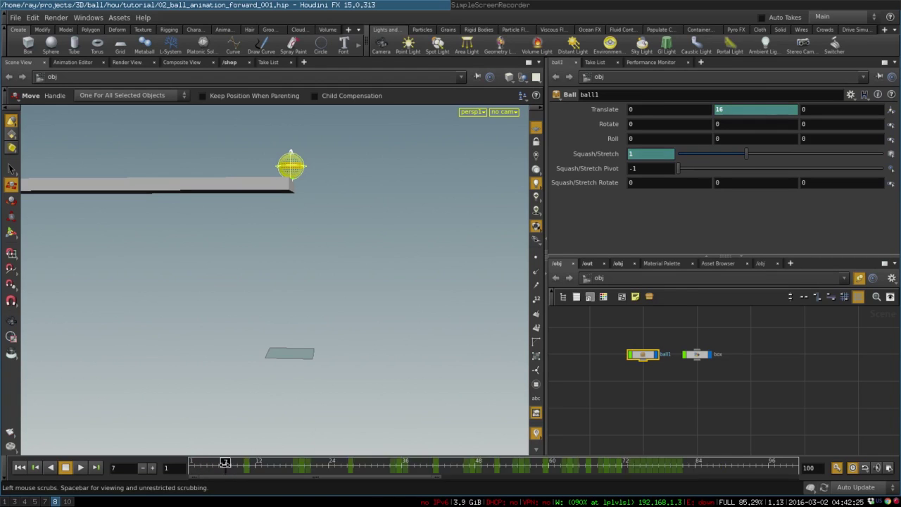
drag(225, 463, 183, 461)
Step: Keyframe the ball's Translate Z at 0 on frame 10
click(316, 171)
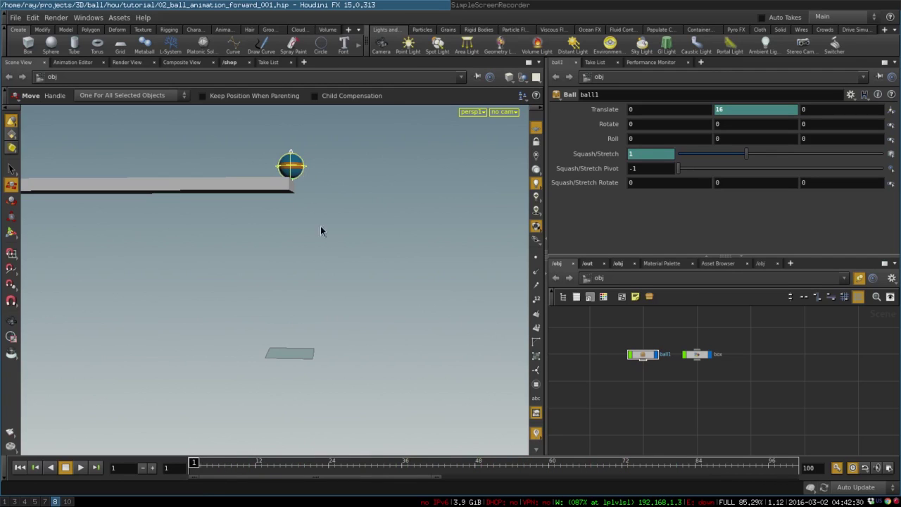
click(306, 168)
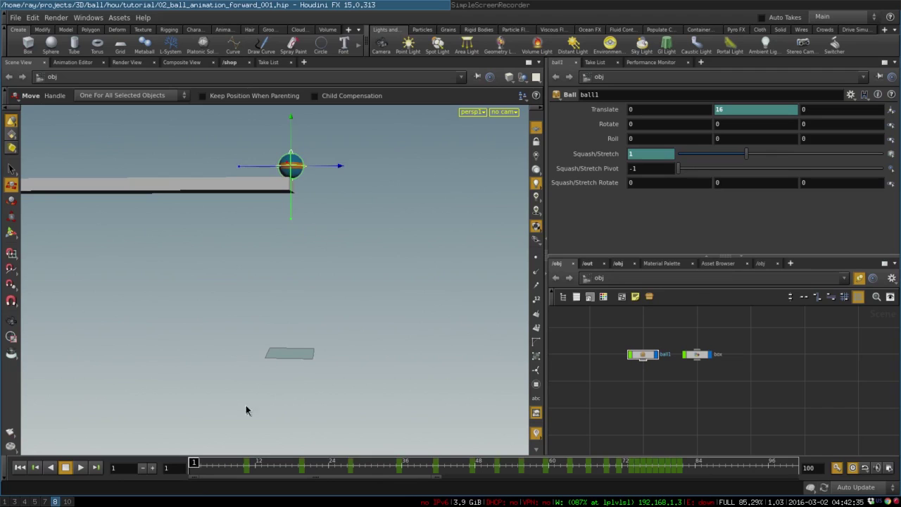
click(241, 462)
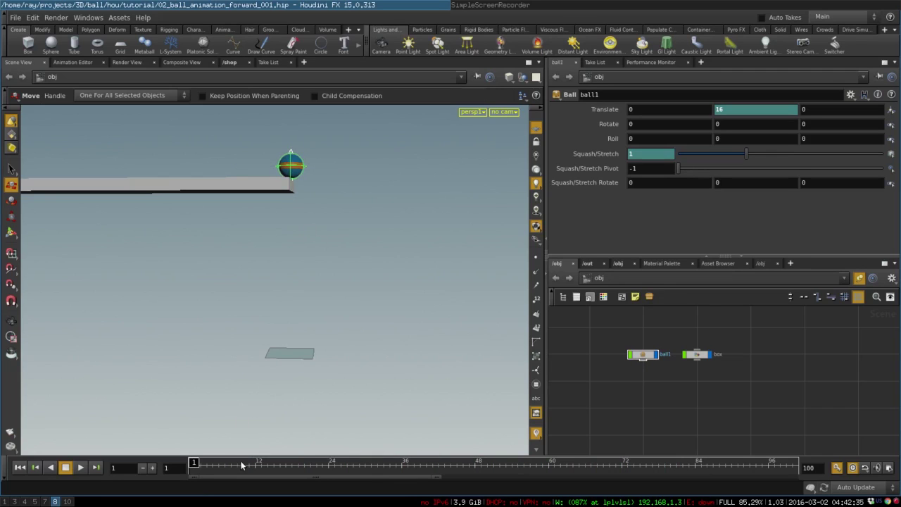
click(306, 169)
drag(232, 461, 244, 466)
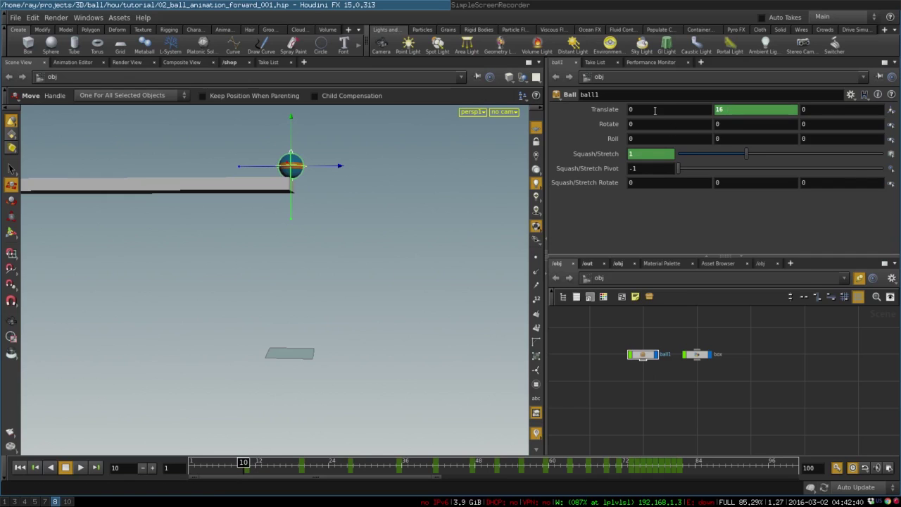
alt+click(816, 109)
Step: At frame 1, set the ball's Translate Z to -6.5 so it starts back on the platform
alt+drag(312, 211, 235, 250)
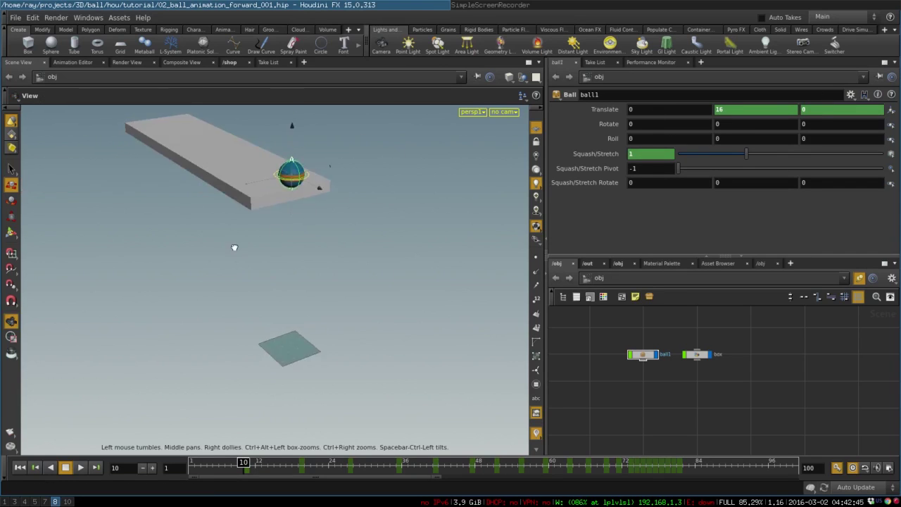
alt+drag(167, 246, 336, 289)
drag(242, 461, 192, 462)
drag(342, 227, 252, 239)
drag(809, 108, 900, 107)
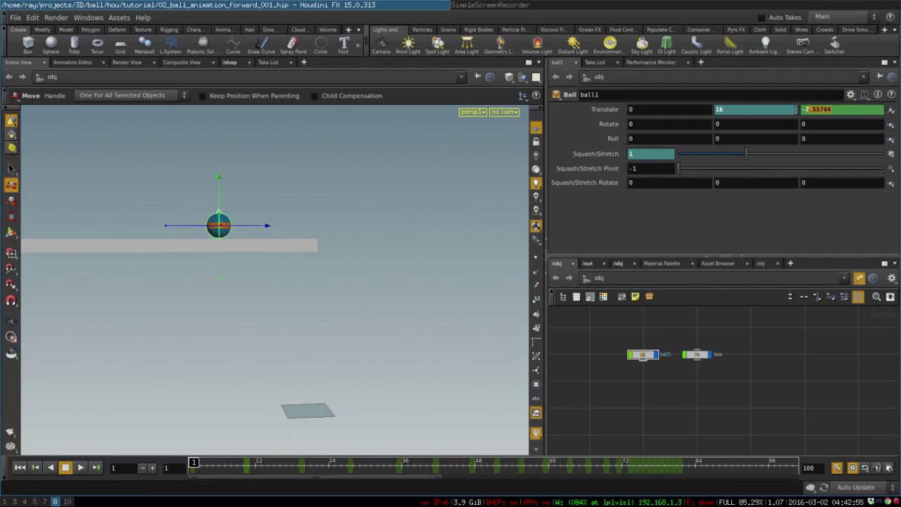
text(6.5)
key(Return)
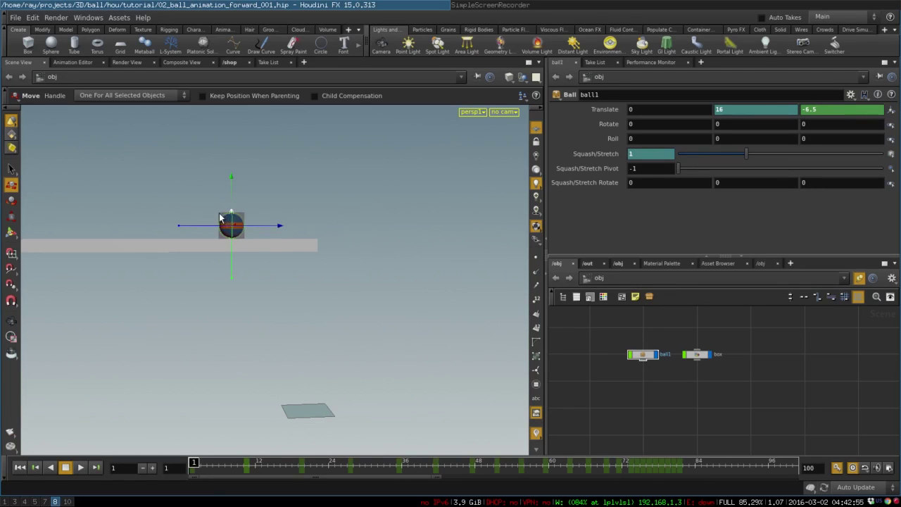
Step: At frame 90, move the ball forward along Z to about 38.1 to key its end position
key(Escape)
drag(352, 277, 255, 356)
key(t)
drag(192, 462, 737, 458)
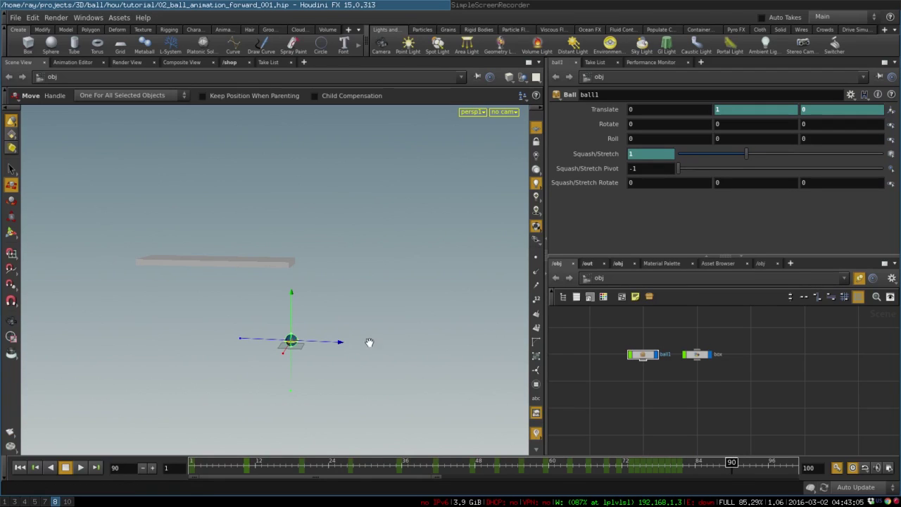
key(space)
right_drag(369, 342, 332, 355)
middle_drag(334, 354, 209, 343)
drag(237, 319, 395, 317)
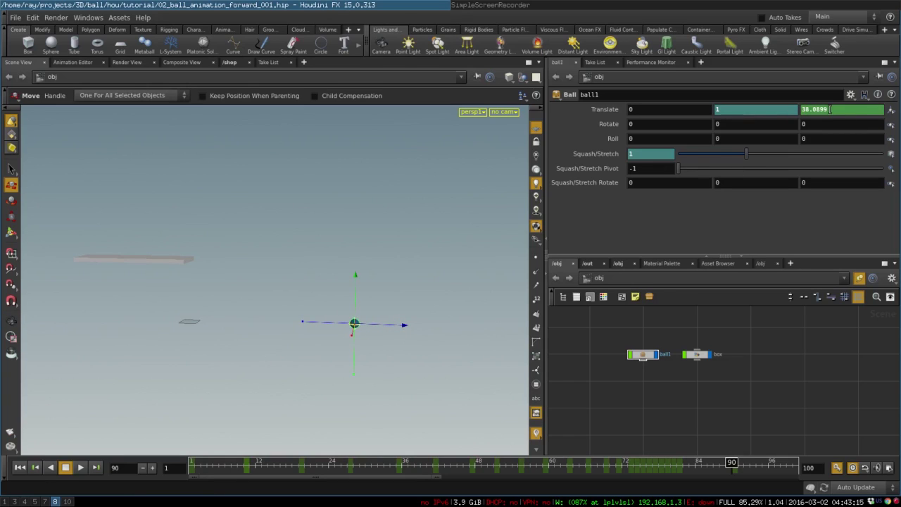
Step: Play the forward bounce animation from frame 1, stop it, and scrub back to the first frame
drag(732, 462, 191, 464)
click(83, 468)
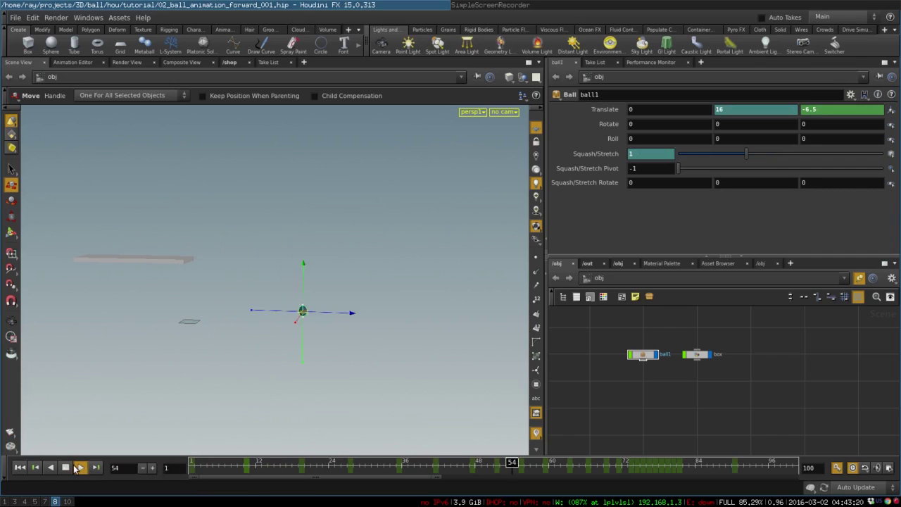
click(67, 467)
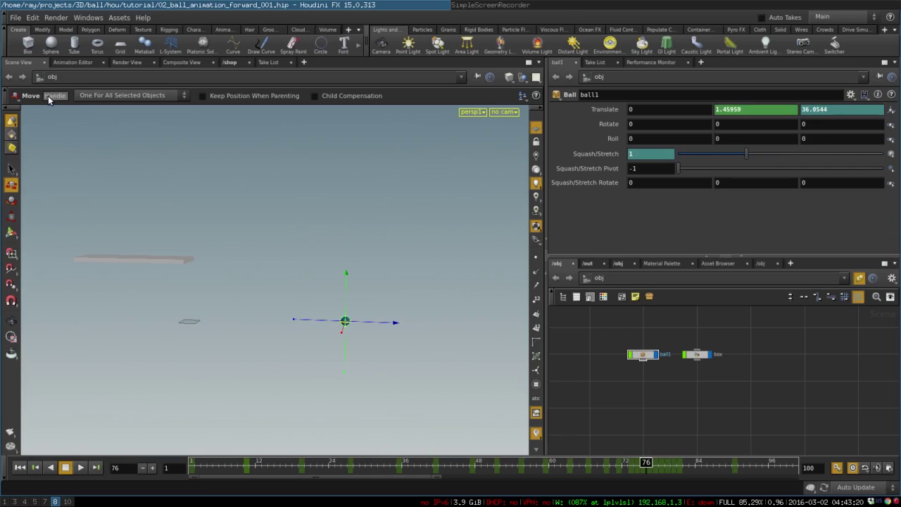
drag(271, 468, 181, 467)
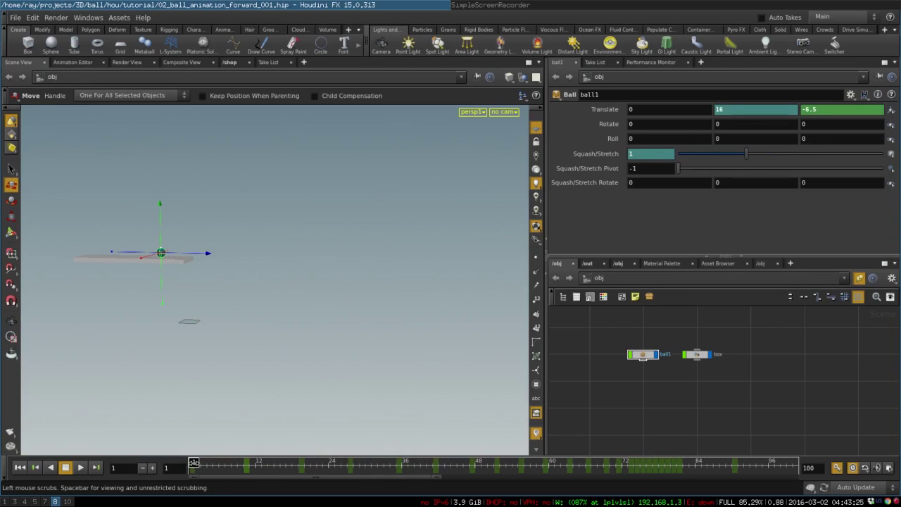
drag(193, 463, 68, 459)
Step: Open the Animation Editor and add a Scene View pane tab beside the network tabs, framing the ball and platform in it
click(71, 62)
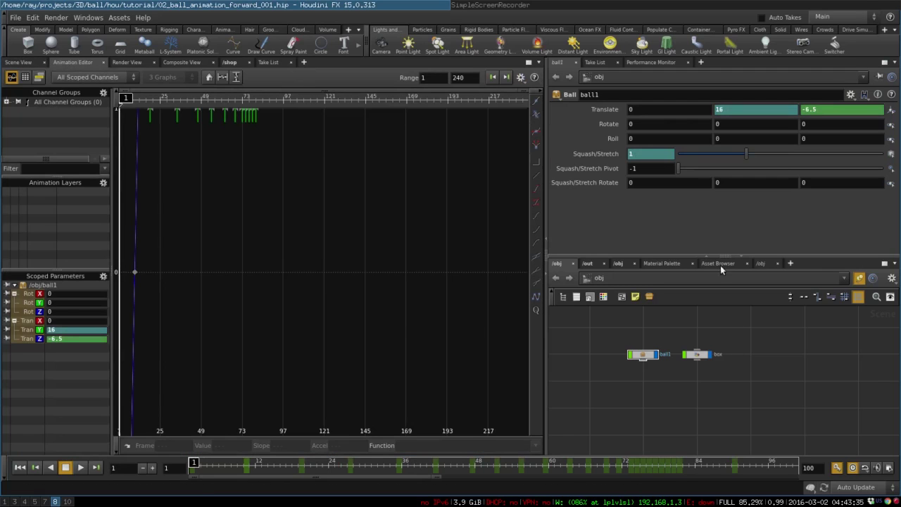
click(760, 263)
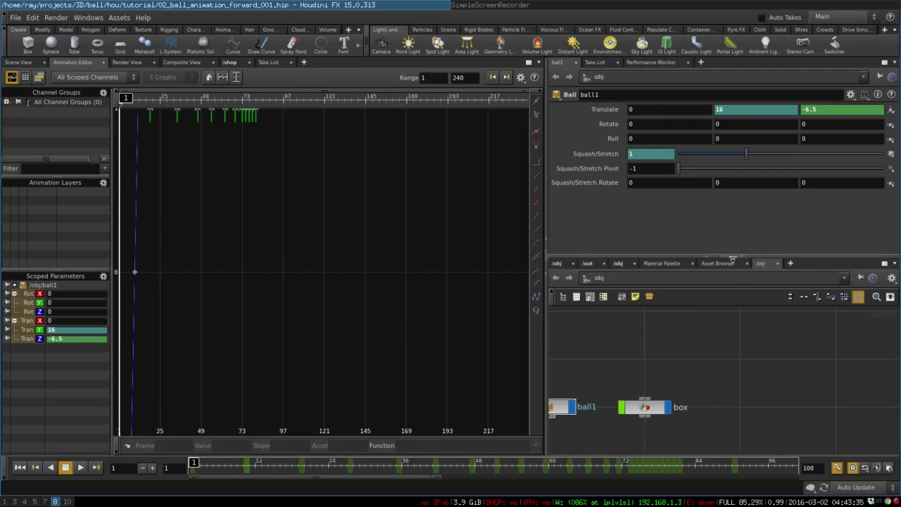
click(791, 264)
mouse_move(824, 284)
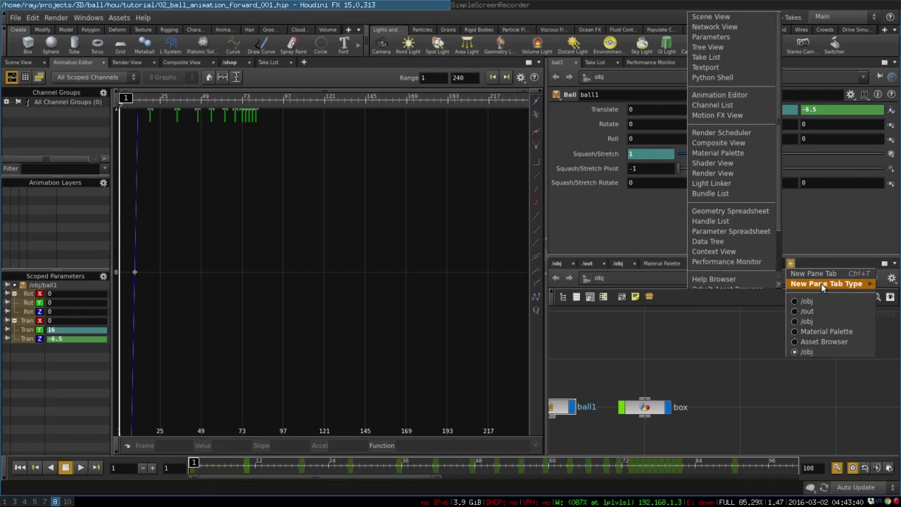
click(743, 16)
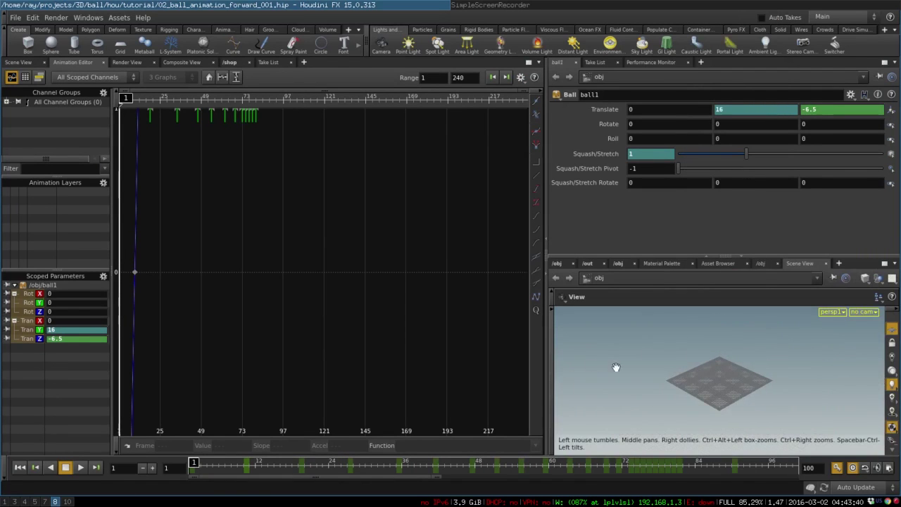
key(g)
right_drag(725, 384, 527, 372)
right_drag(781, 394, 607, 384)
drag(608, 384, 770, 370)
right_drag(770, 370, 662, 394)
middle_drag(729, 426, 705, 421)
drag(706, 421, 630, 388)
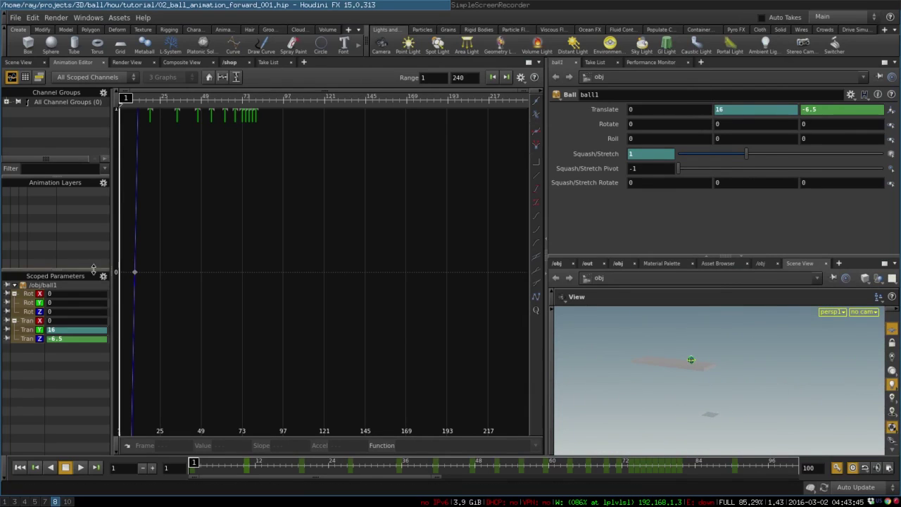
Step: Isolate the ball's Translate Z channel in the Animation Editor and frame its whole curve in the graph
click(33, 339)
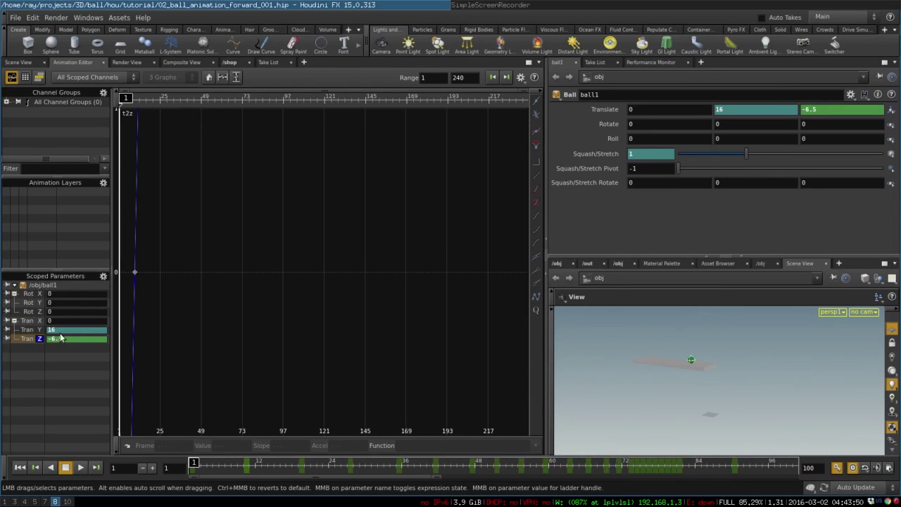
right_click(270, 266)
click(199, 220)
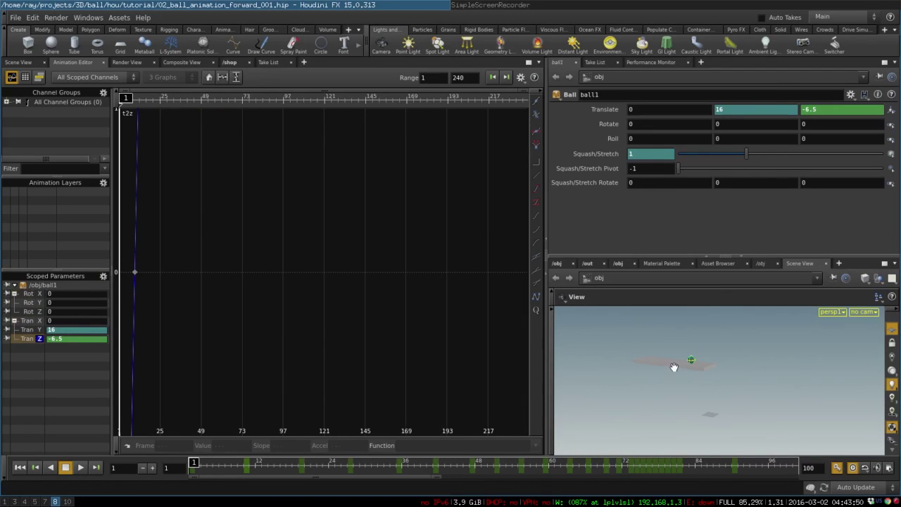
key(h)
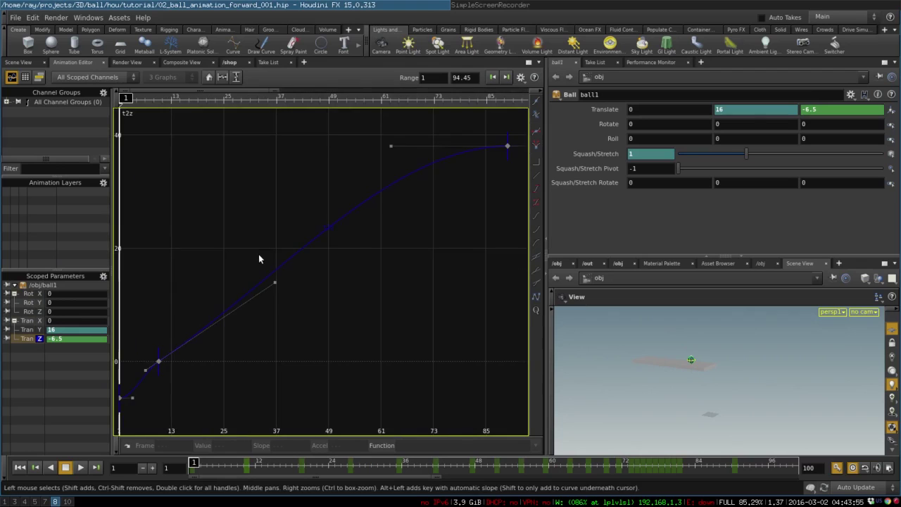
right_drag(342, 242, 294, 291)
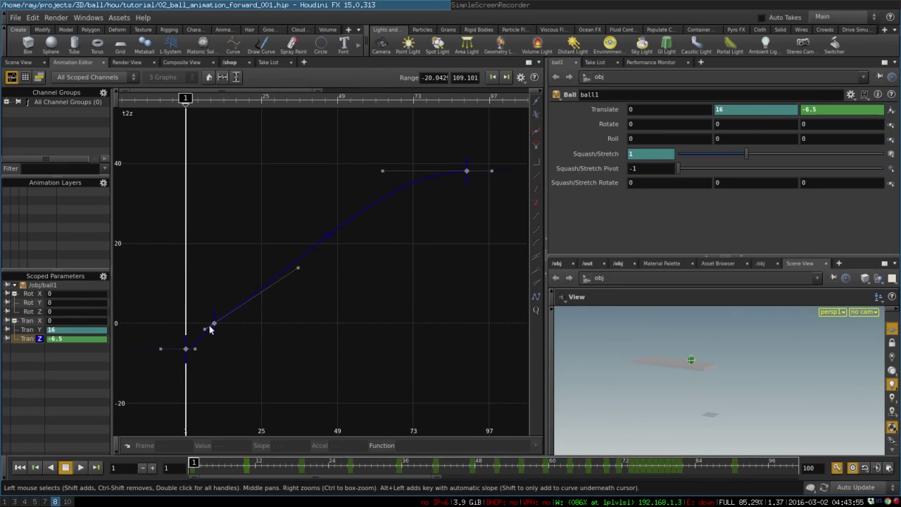
Step: Straighten the start of the Translate Z curve by aligning its first two keys' handles and setting the frame 10 key to about -1.02
mouse_move(210, 327)
mouse_down()
mouse_move(221, 274)
mouse_move(215, 286)
mouse_move(204, 283)
mouse_move(200, 361)
mouse_move(194, 338)
mouse_move(212, 338)
mouse_move(213, 327)
mouse_up()
click(214, 271)
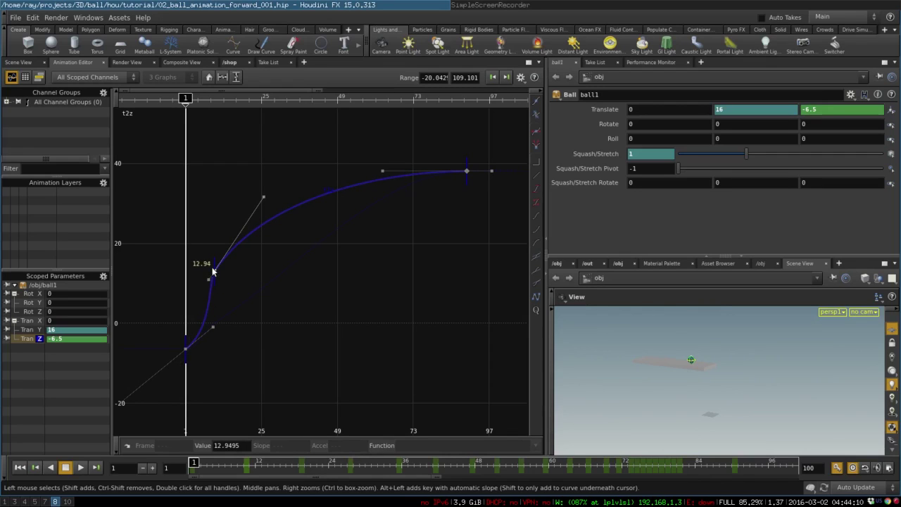
drag(214, 273, 218, 318)
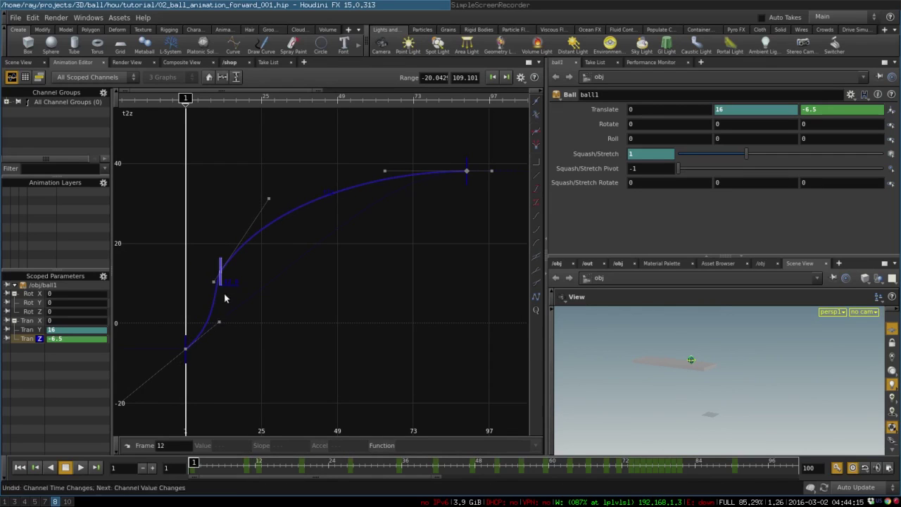
key(ctrl+z)
drag(218, 286, 214, 325)
click(215, 288)
drag(264, 252, 268, 276)
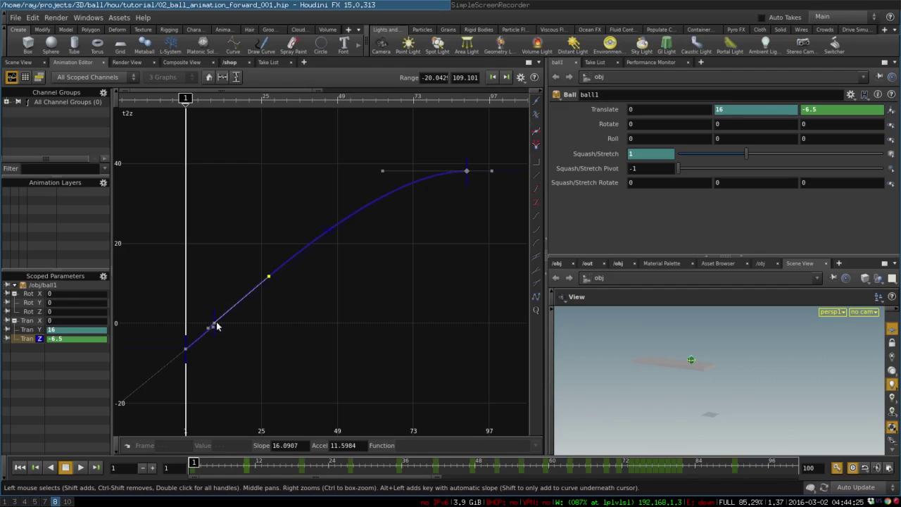
drag(216, 326, 221, 329)
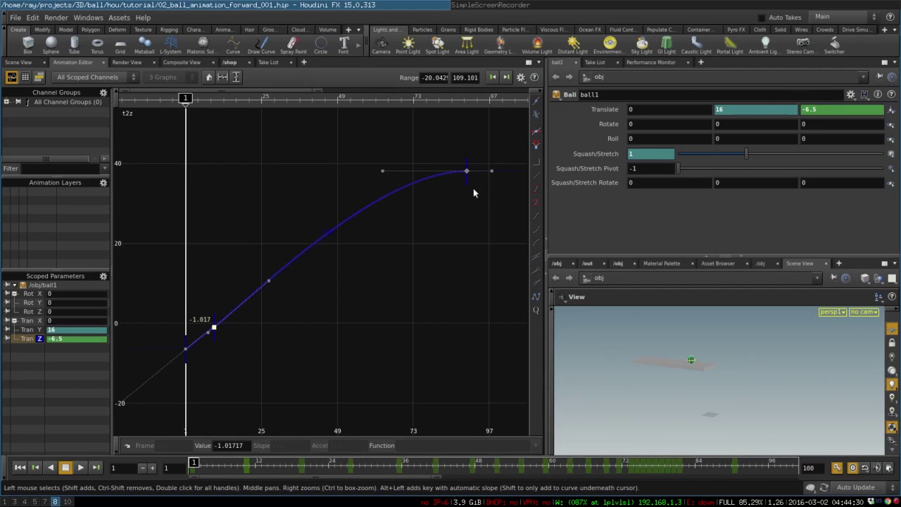
Step: Reshape the incoming handle of the frame 90 Translate Z key to a slope of about -0.93
middle_drag(431, 216, 403, 224)
click(355, 178)
drag(355, 180, 344, 180)
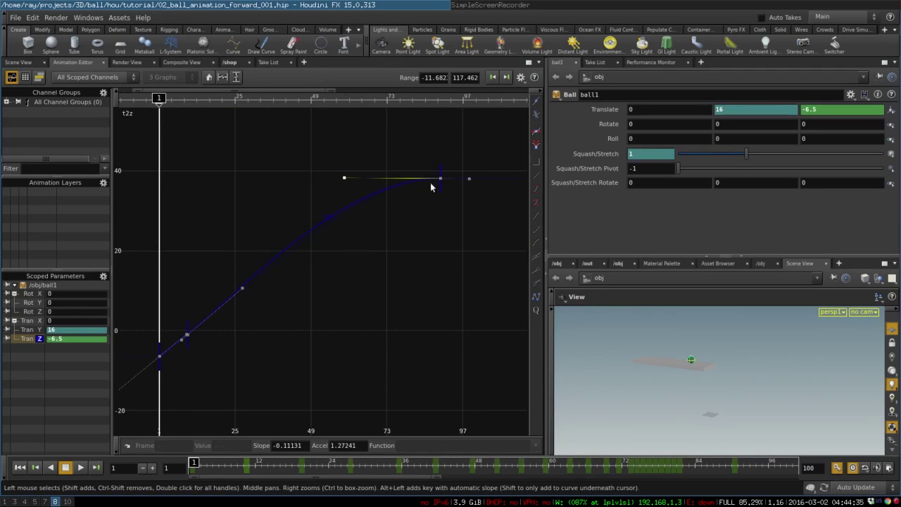
drag(345, 179, 359, 174)
key(h)
right_drag(391, 197, 299, 304)
Step: Play the animation to check the adjusted forward motion, stop it, and return to the first frame
alt+middle_drag(638, 359, 600, 348)
click(81, 468)
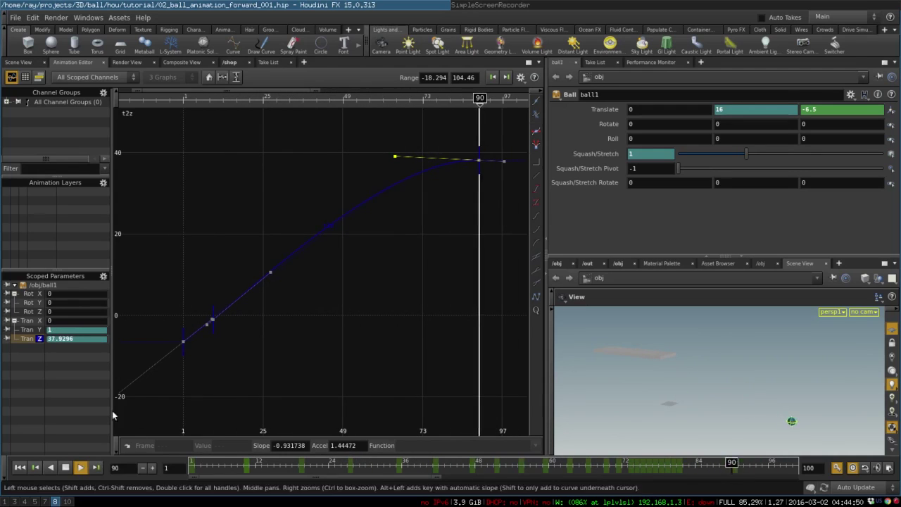
click(66, 467)
click(19, 467)
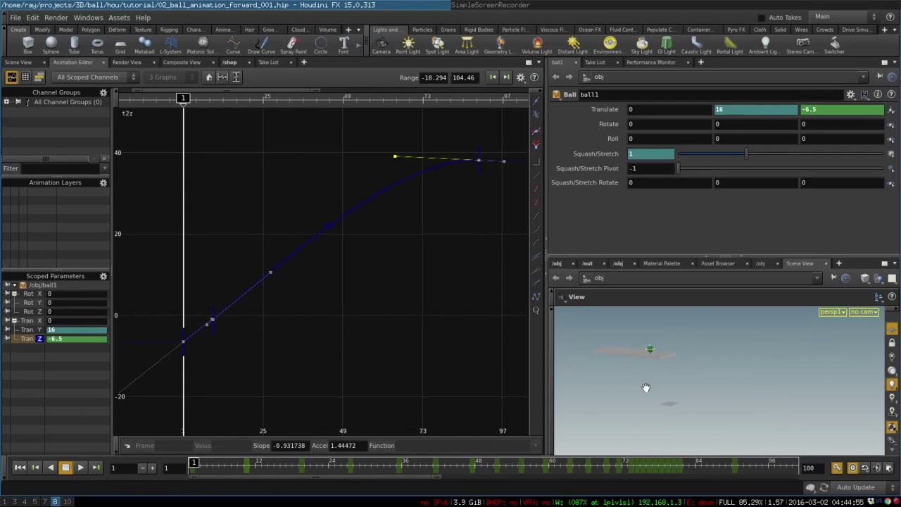
Step: Return to the main scene view and object network, and key the ball's Squash/Stretch Rotate X at 0 on frame 10
click(25, 63)
click(557, 263)
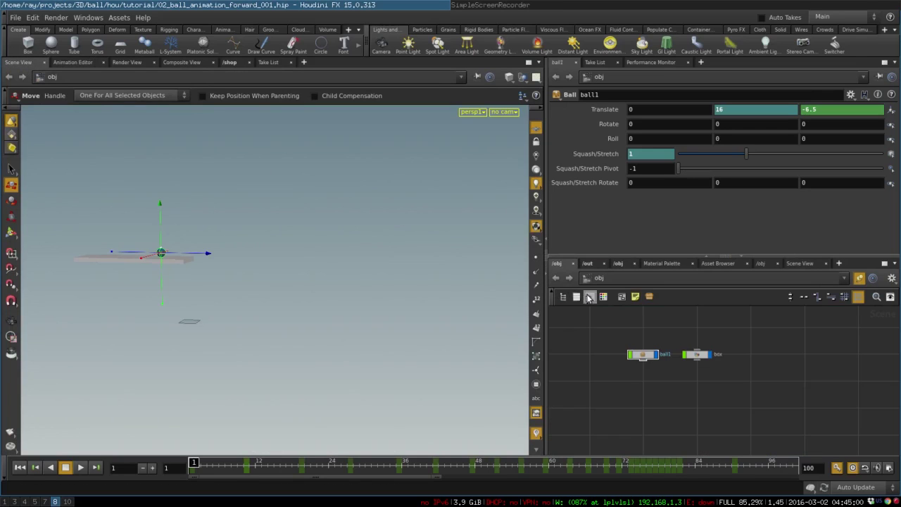
mouse_move(216, 320)
mouse_down()
mouse_move(328, 312)
mouse_move(257, 324)
mouse_move(217, 316)
mouse_up()
drag(195, 463, 302, 452)
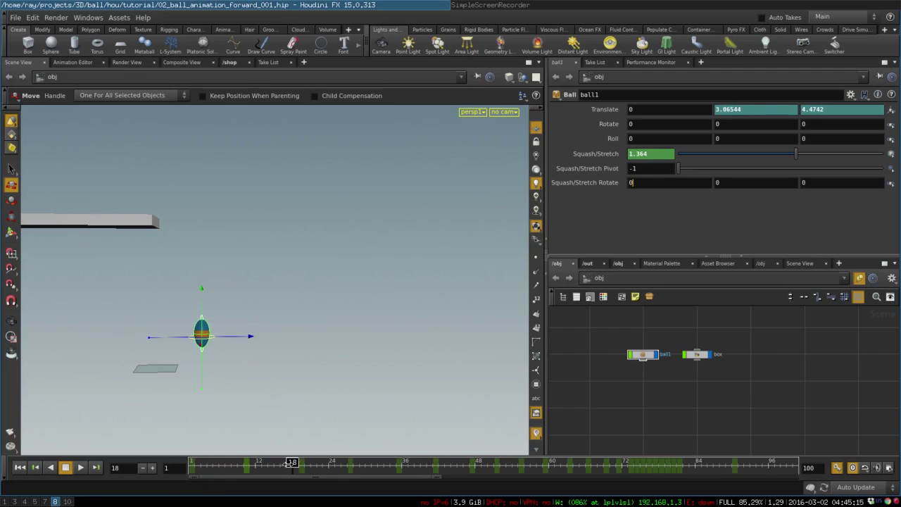
drag(290, 462, 243, 463)
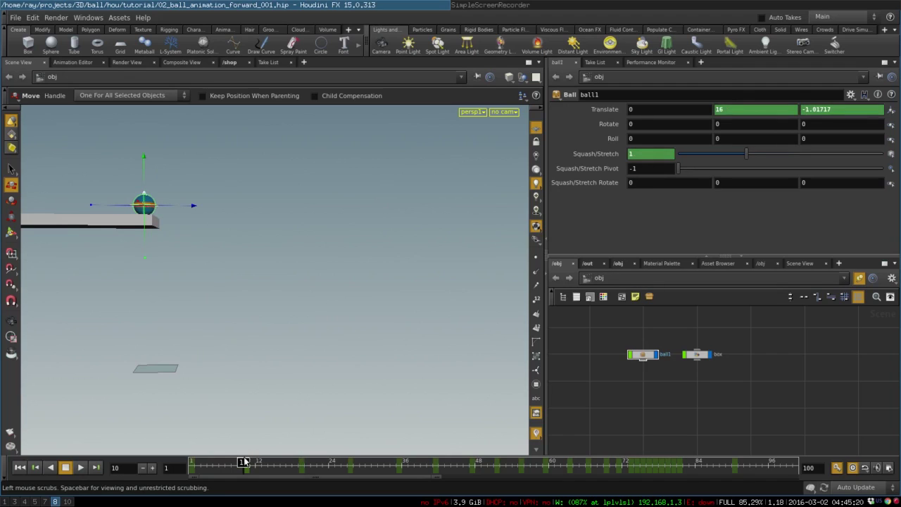
alt+click(653, 182)
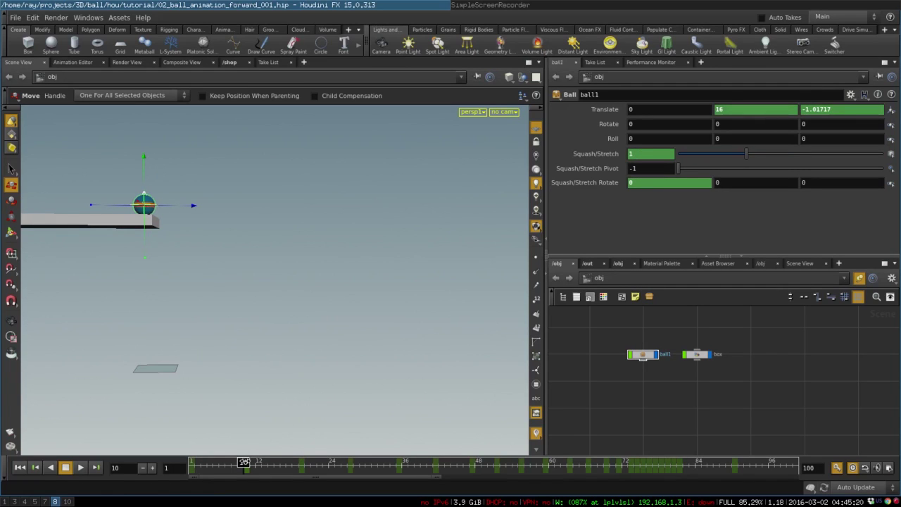
Step: At frame 18, try tilting the ball with the Rotate handle to about -8.16 on X, and undo it
drag(244, 463, 292, 447)
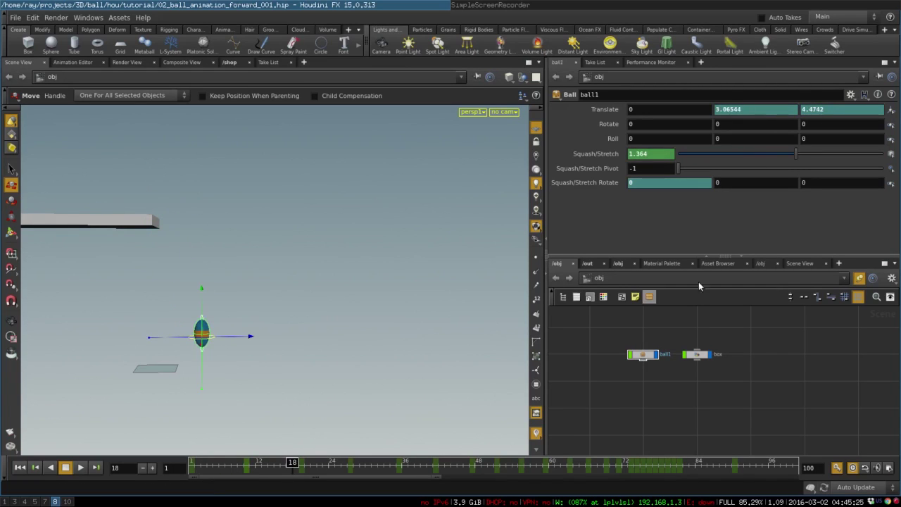
key(r)
mouse_move(245, 305)
mouse_down()
mouse_move(224, 302)
mouse_move(237, 303)
mouse_up()
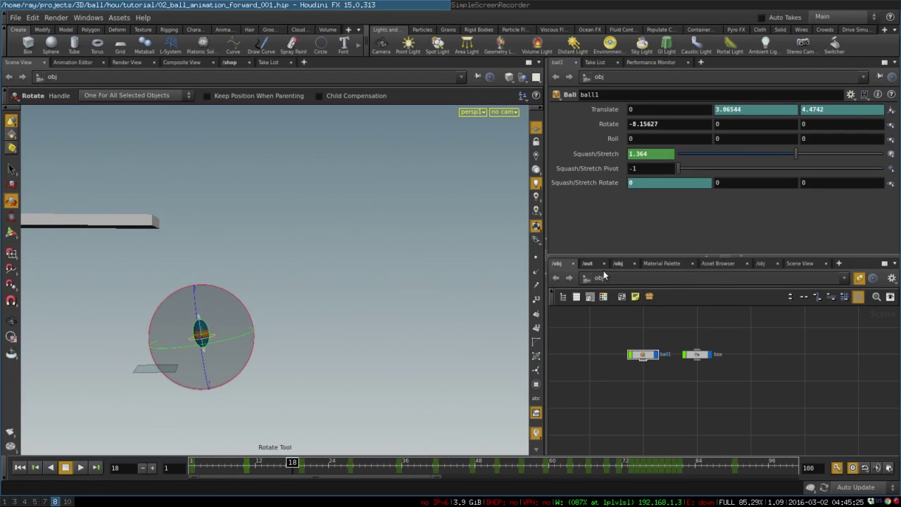
key(ctrl+z)
Step: At frame 18, key the ball's Squash/Stretch Rotate X at about -6.95 to tilt the stretch along its fall
middle_drag(642, 183, 628, 137)
key(Escape)
drag(201, 282, 433, 271)
key(s)
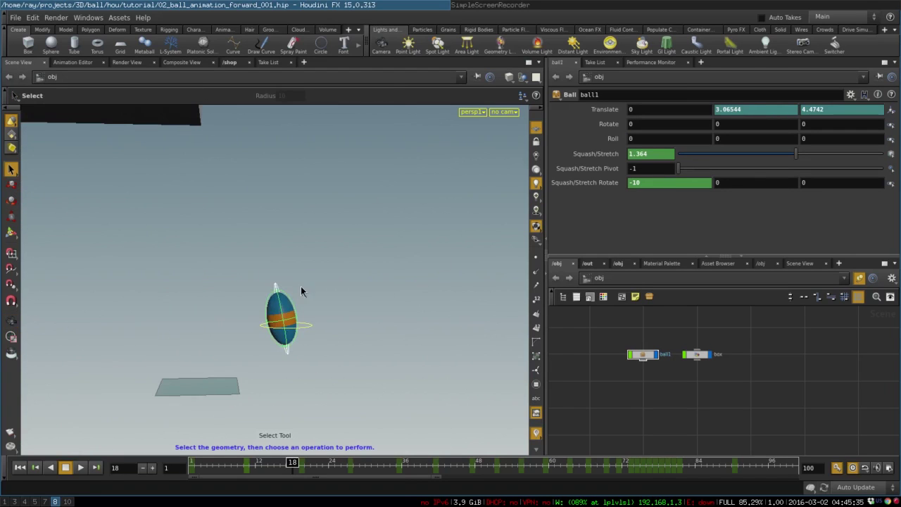
key(r)
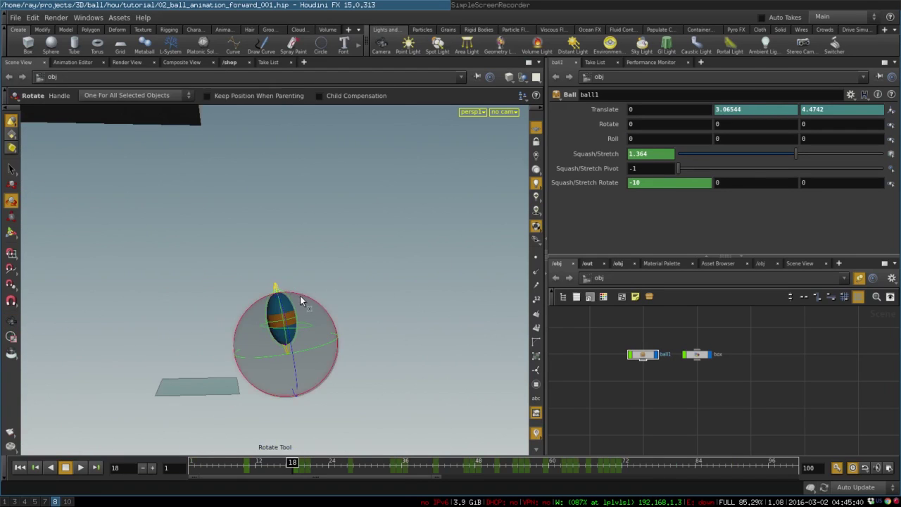
drag(301, 296, 309, 292)
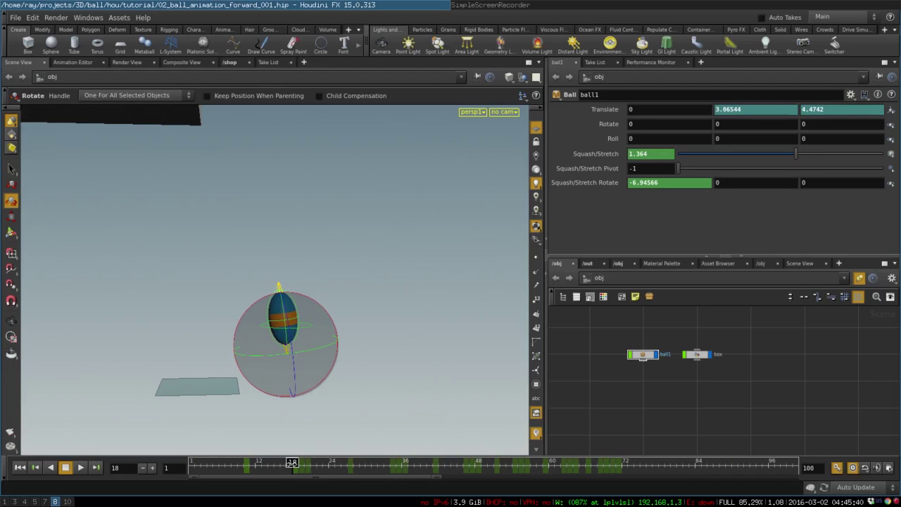
Step: Key the ball's Squash/Stretch Rotate X at 0 on frame 19 and at about 13.67 on frame 20
drag(294, 462, 299, 462)
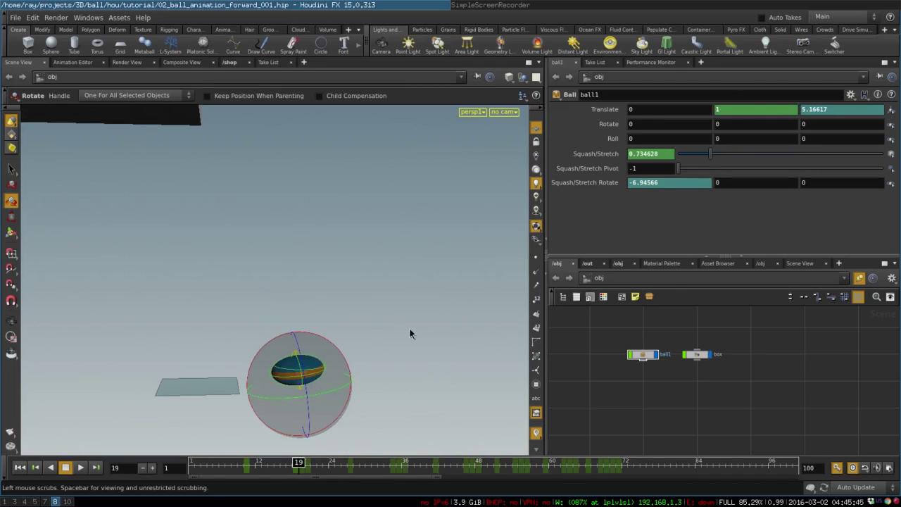
ctrl+middle_click(661, 182)
key(space)
drag(281, 291, 264, 272)
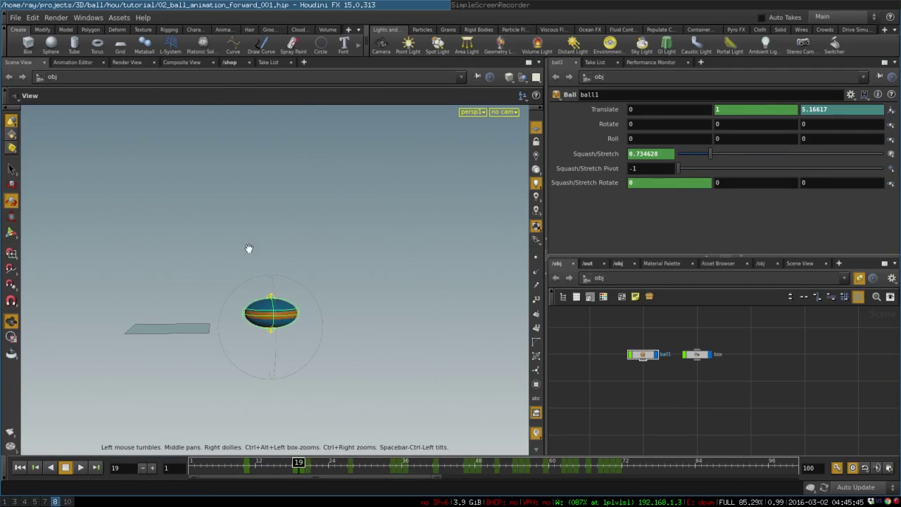
drag(298, 462, 304, 462)
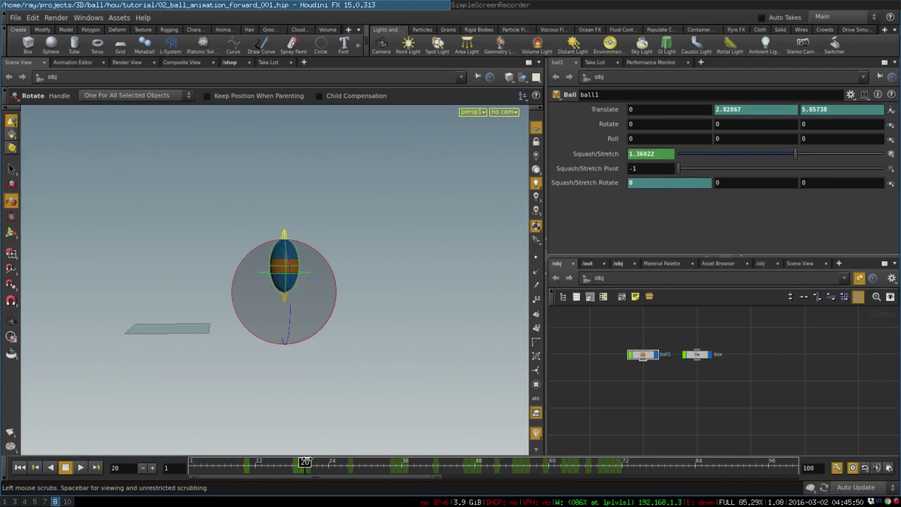
drag(321, 254, 327, 269)
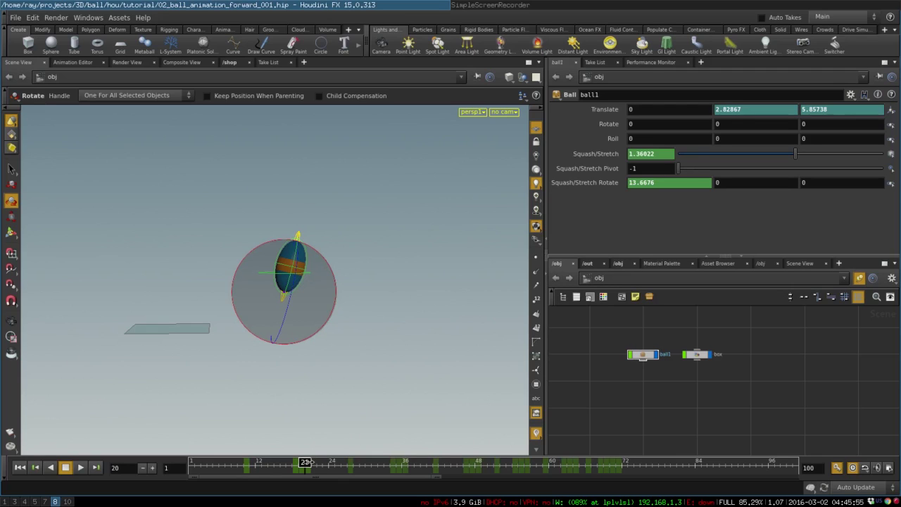
Step: At frame 27, reset the ball's Squash/Stretch Rotate X to 0 and scrub ahead to the following bounce
drag(305, 462, 354, 449)
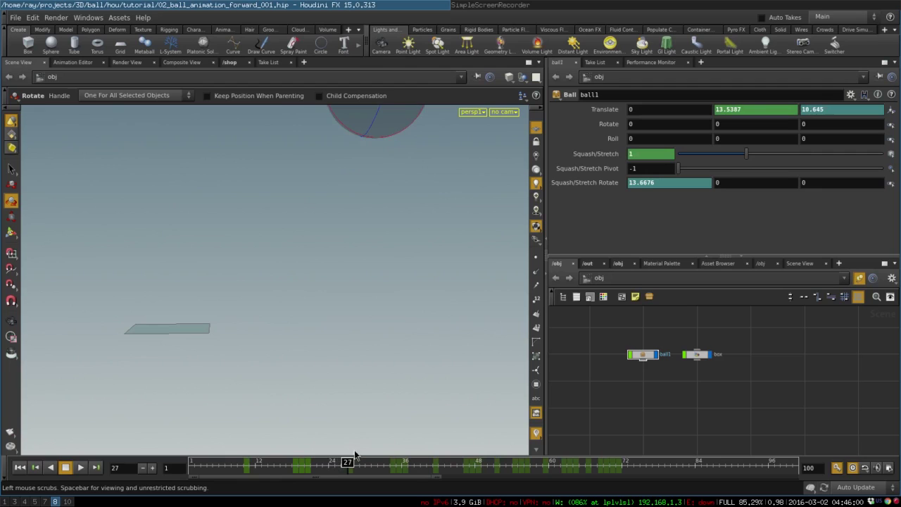
middle_drag(411, 277, 322, 447)
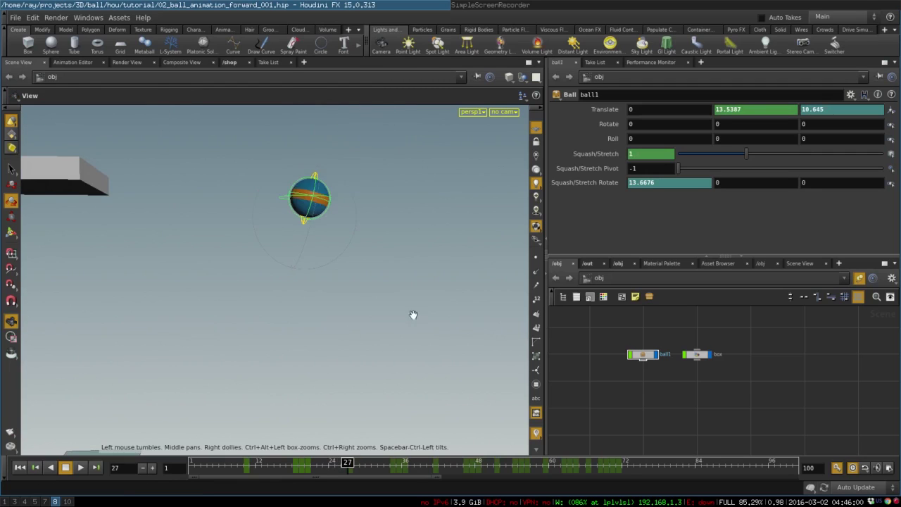
ctrl+middle_click(660, 182)
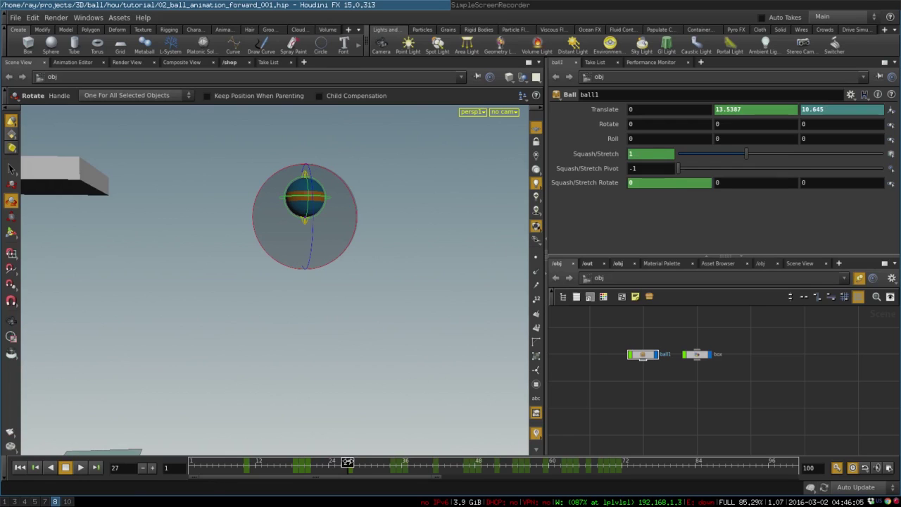
drag(349, 461, 383, 449)
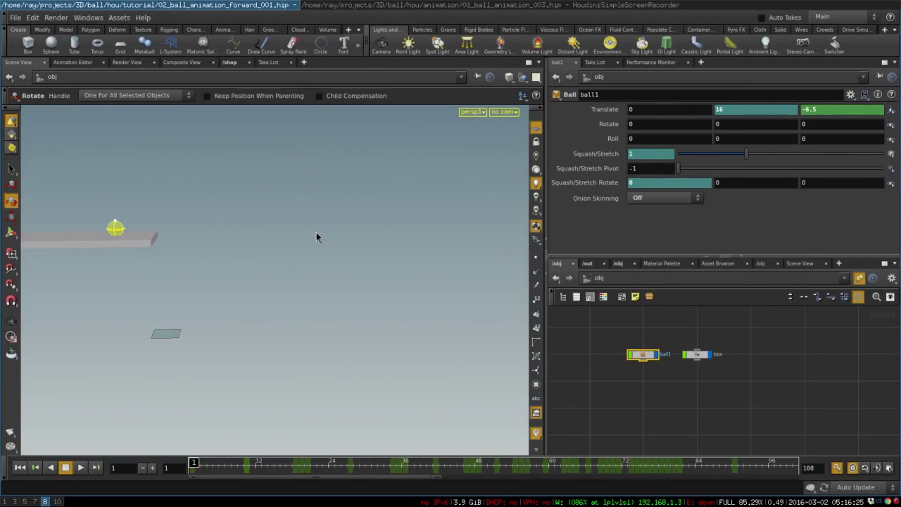
Step: Play back the bounce with the tilted stretching, stop it, and view the ball from the side at frame 1
click(81, 467)
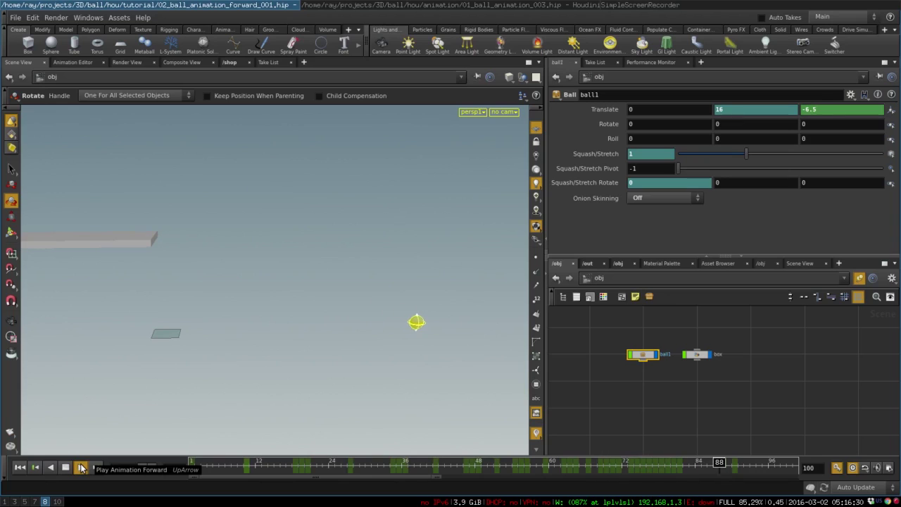
click(65, 467)
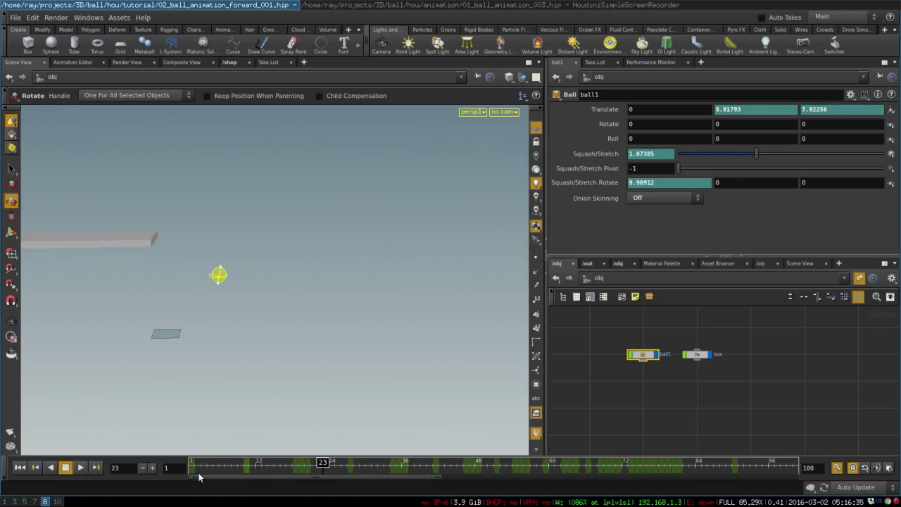
drag(212, 467, 185, 459)
alt+drag(257, 356, 258, 331)
alt+middle_drag(249, 285, 237, 302)
drag(237, 302, 238, 279)
key(r)
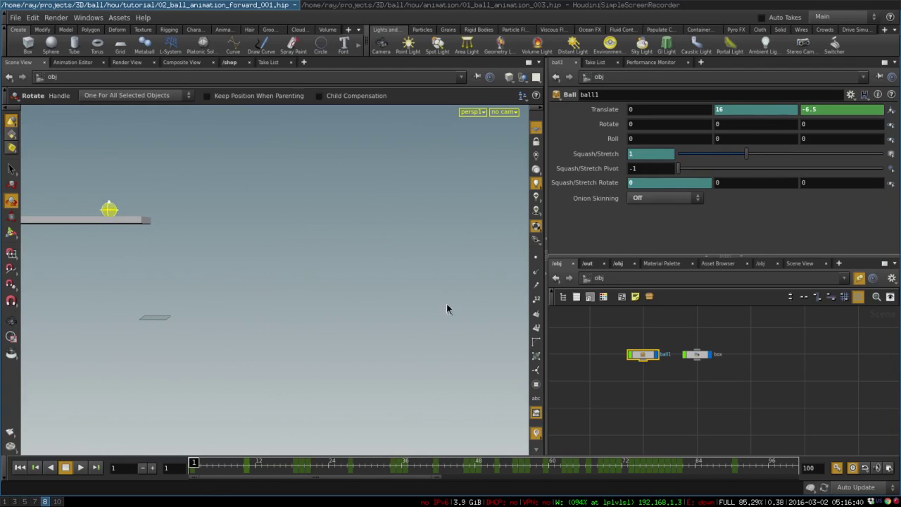
Step: Set the ball's Onion Skinning to Full Deformation and scrub to frame 25 to inspect its path
click(638, 199)
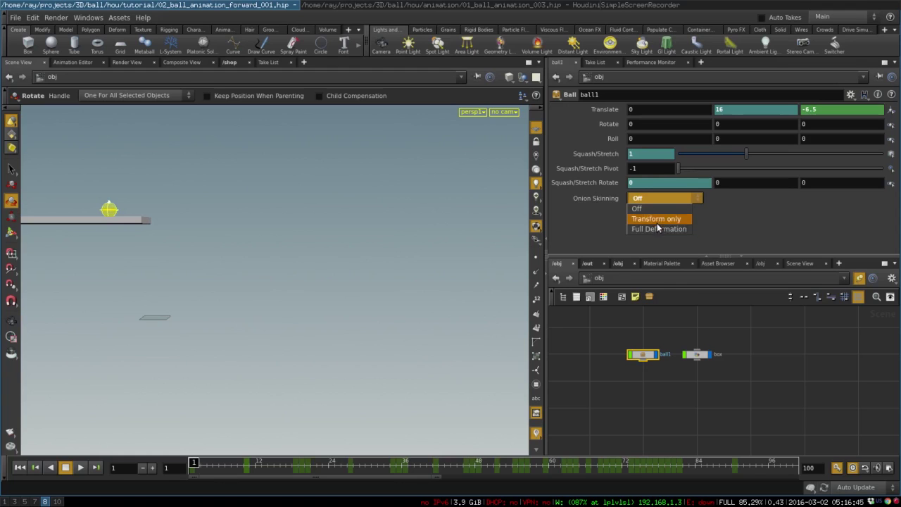
click(656, 218)
click(657, 201)
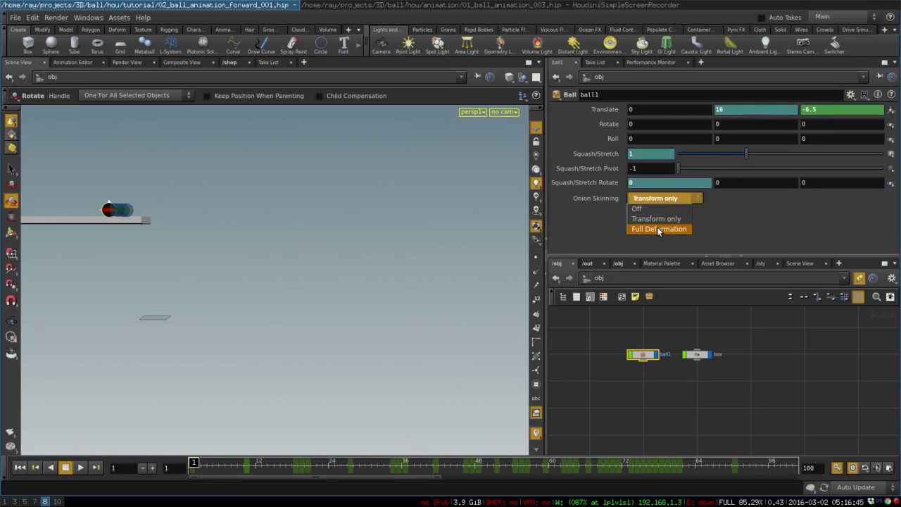
click(659, 229)
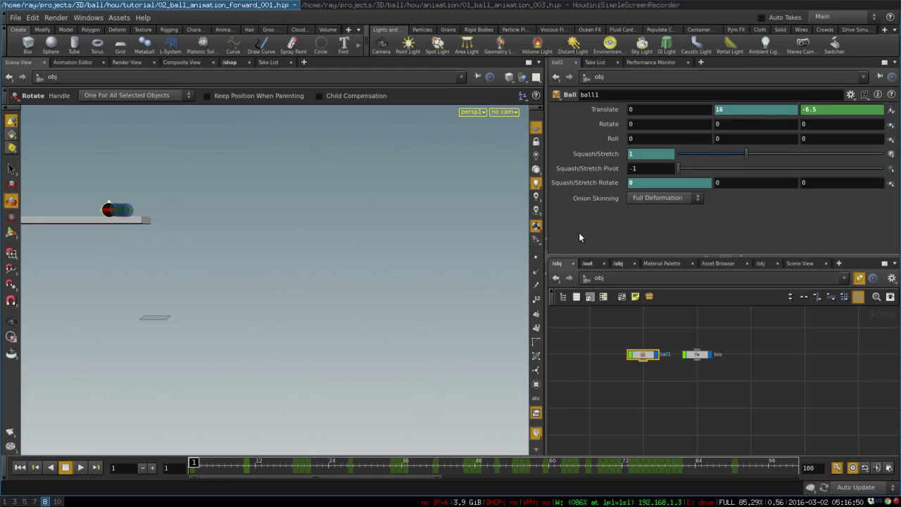
drag(199, 462, 354, 402)
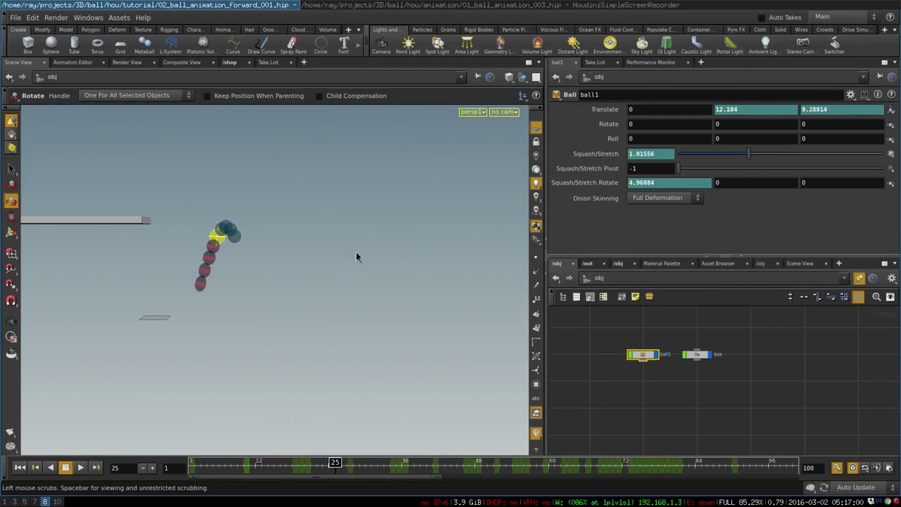
Step: In the viewport's onion skinning display options, set the Frames Before color to bright red (0.9, 0, 0)
key(d)
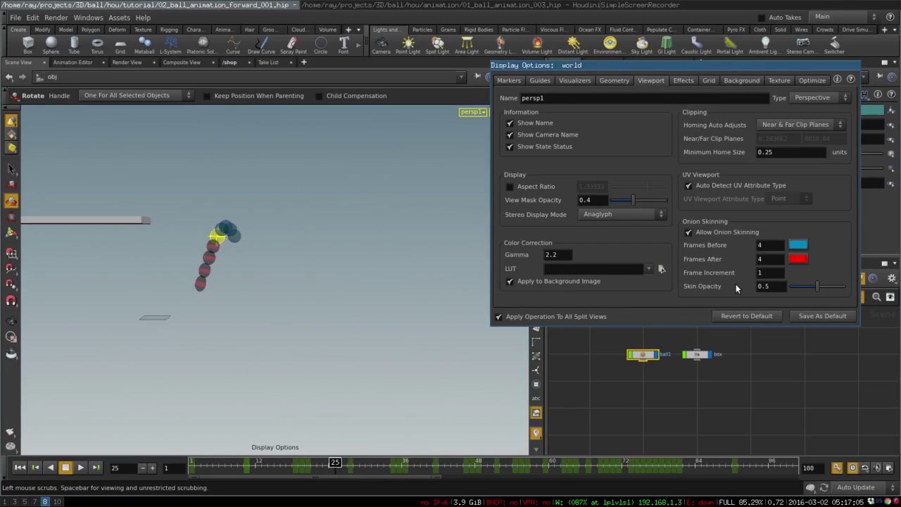
click(724, 233)
click(721, 233)
mouse_move(772, 273)
middle_down()
mouse_move(802, 276)
mouse_move(779, 272)
middle_up()
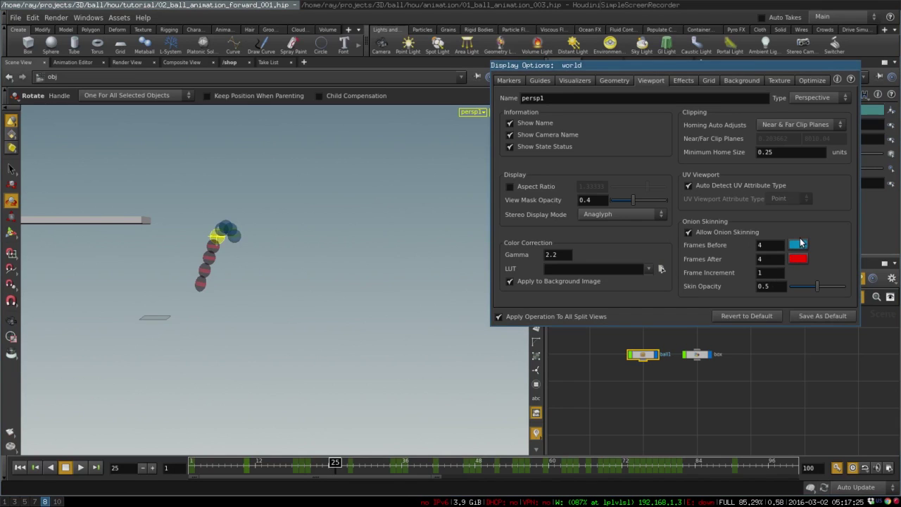
click(798, 244)
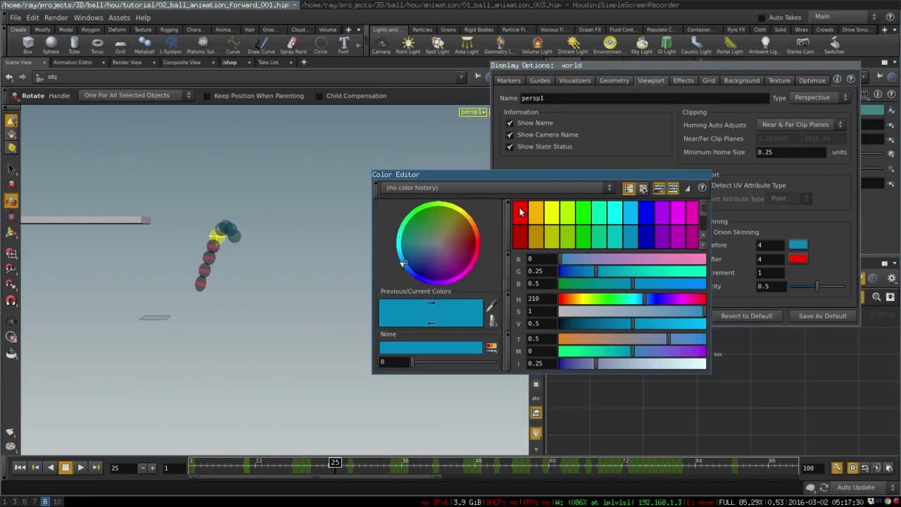
click(520, 212)
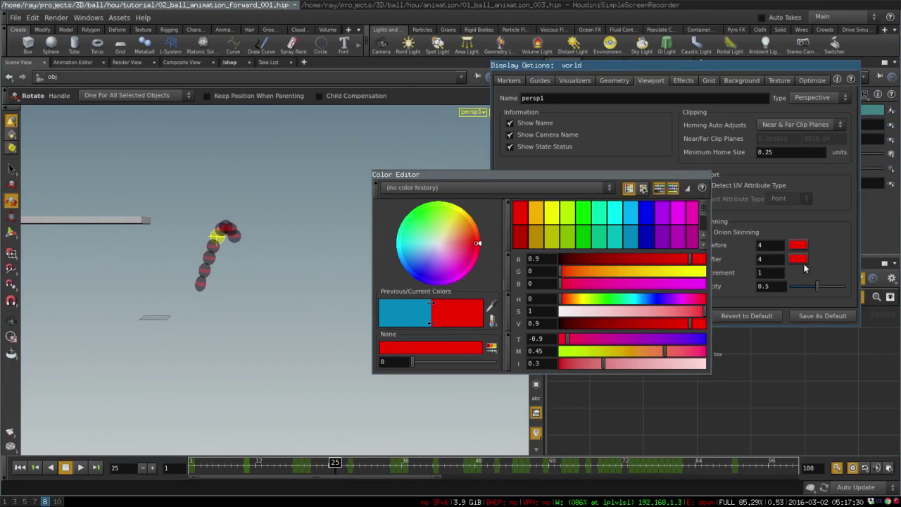
key(super+shift+q)
key(super+shift+q)
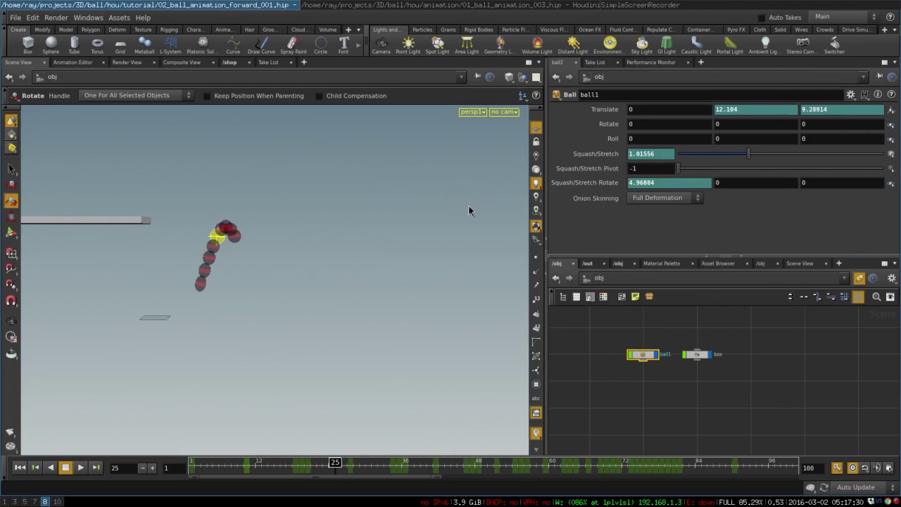
Step: Set the onion skinning Frames After color to dark blue (0, 0.25, 0.5) and close the display options
key(d)
click(798, 259)
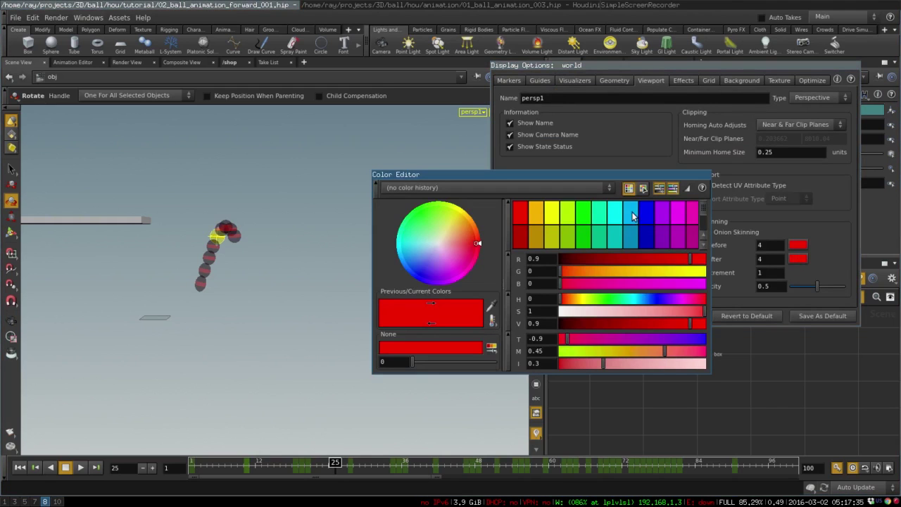
click(631, 237)
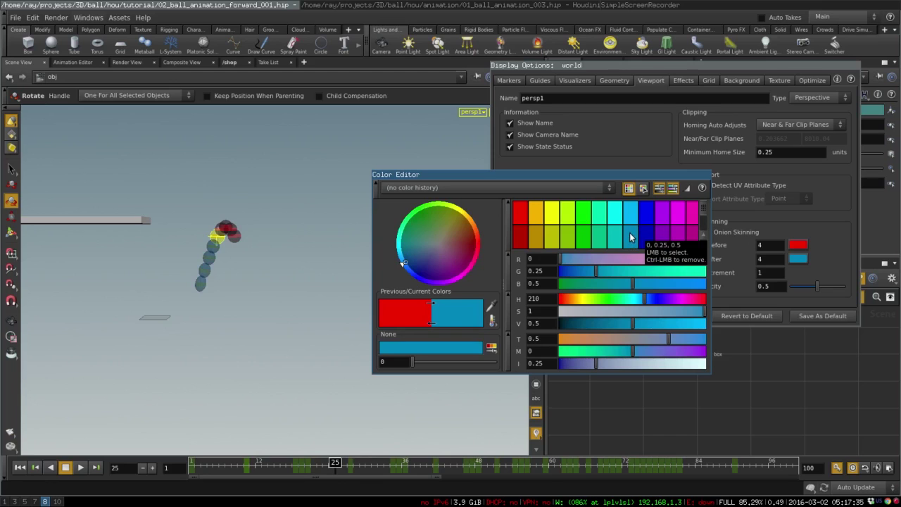
key(Escape)
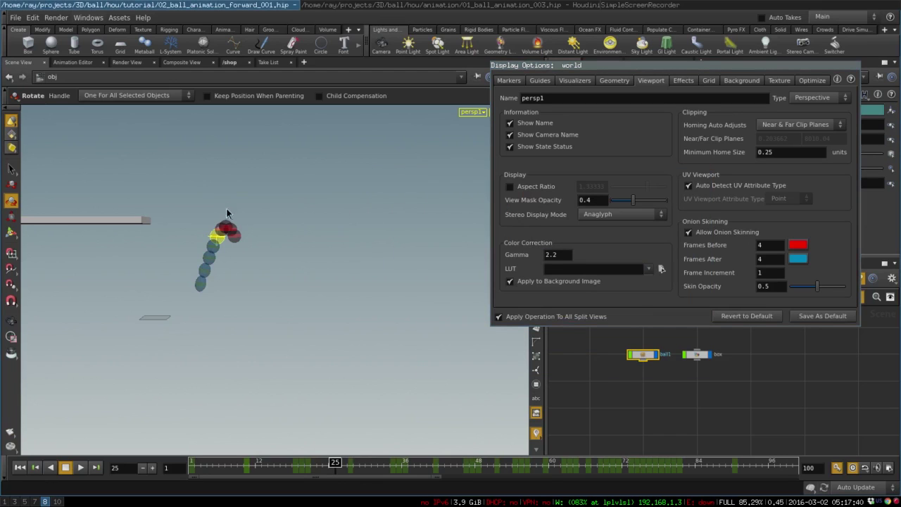
key(super+shift+q)
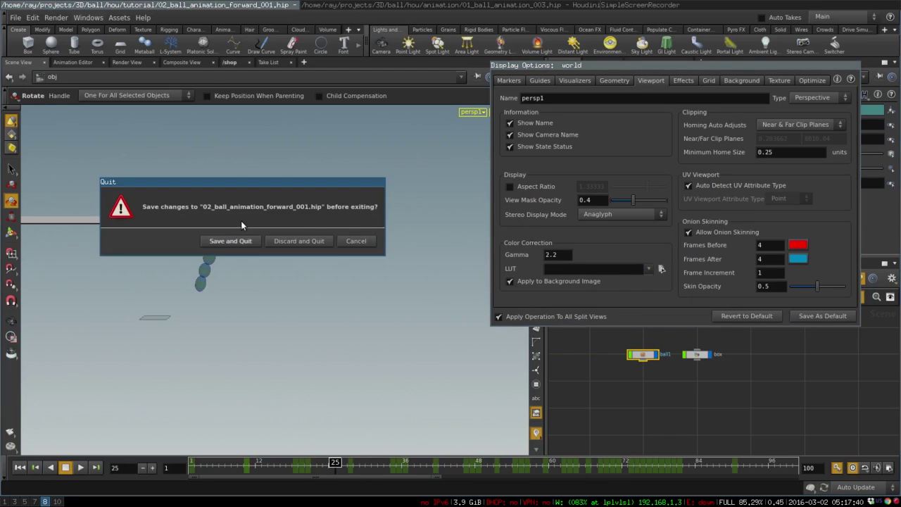
click(356, 239)
key(super+shift+q)
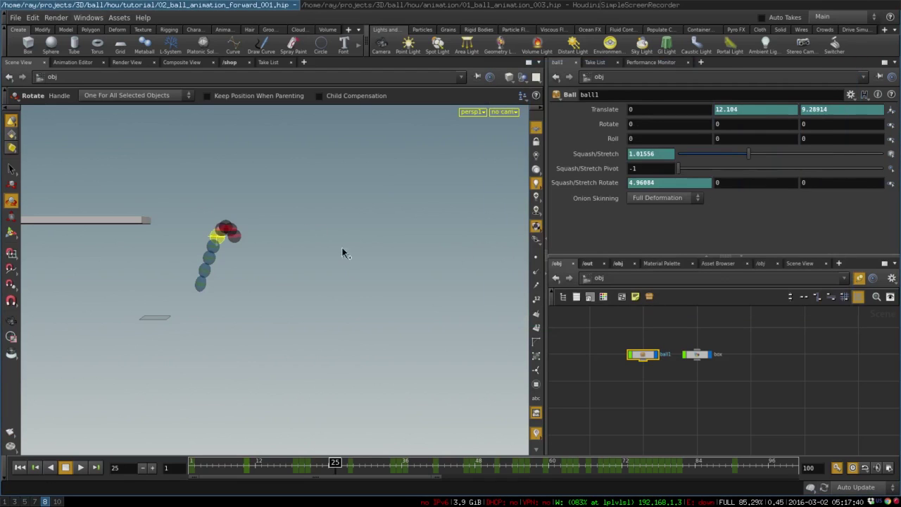
Step: At frame 18, examine the onion-skinned ball around its first impact to compare its stretch and tilt with the path
drag(348, 472, 292, 459)
key(space)
right_drag(151, 338, 384, 334)
middle_drag(132, 340, 491, 307)
drag(491, 308, 394, 366)
key(r)
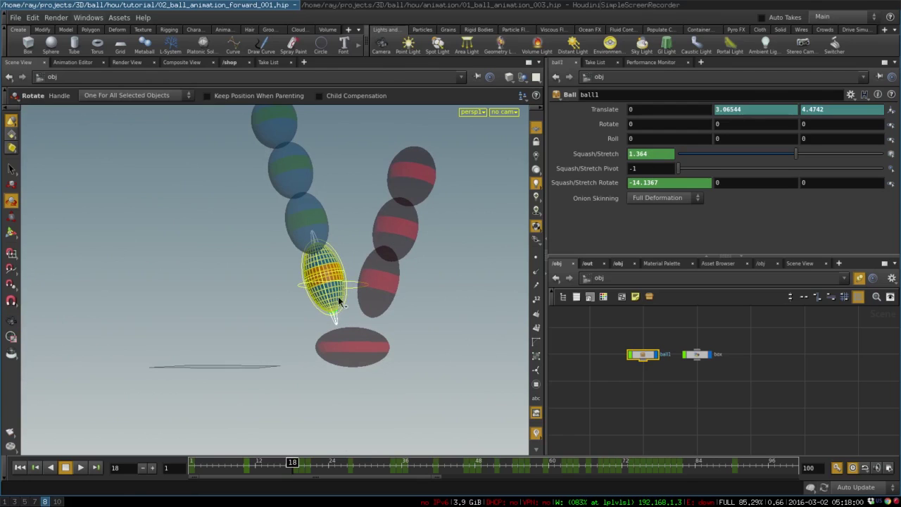
drag(342, 294, 300, 373)
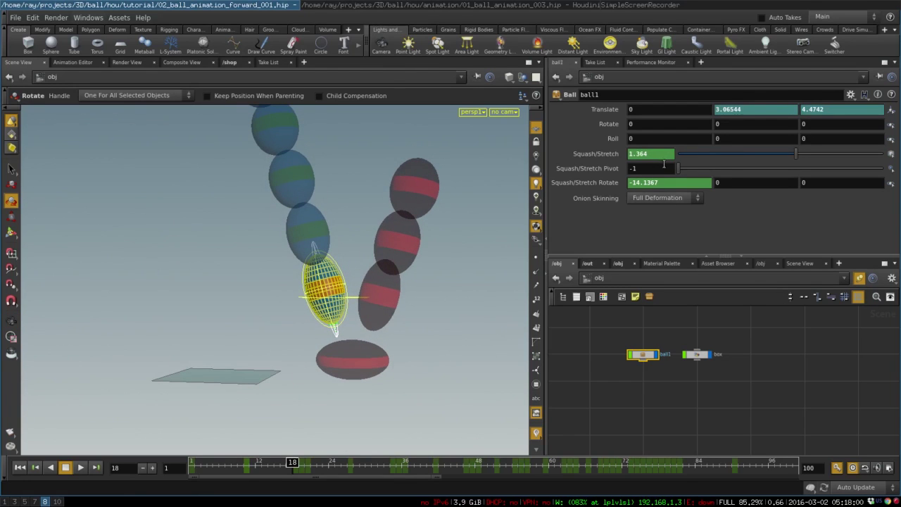
mouse_move(644, 182)
middle_down()
mouse_move(625, 190)
mouse_move(645, 185)
middle_up()
right_drag(424, 227, 241, 233)
middle_drag(316, 275, 192, 278)
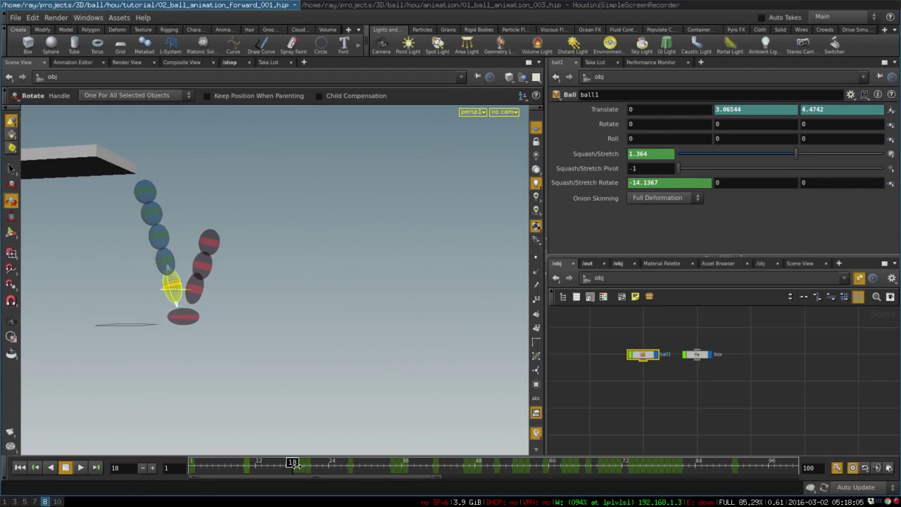
Step: Scrub through the remaining bounces to frame 83 and set the ball's Onion Skinning to Off
drag(292, 463, 499, 429)
key(space)
middle_drag(389, 314, 266, 274)
drag(498, 465, 688, 450)
drag(486, 285, 253, 197)
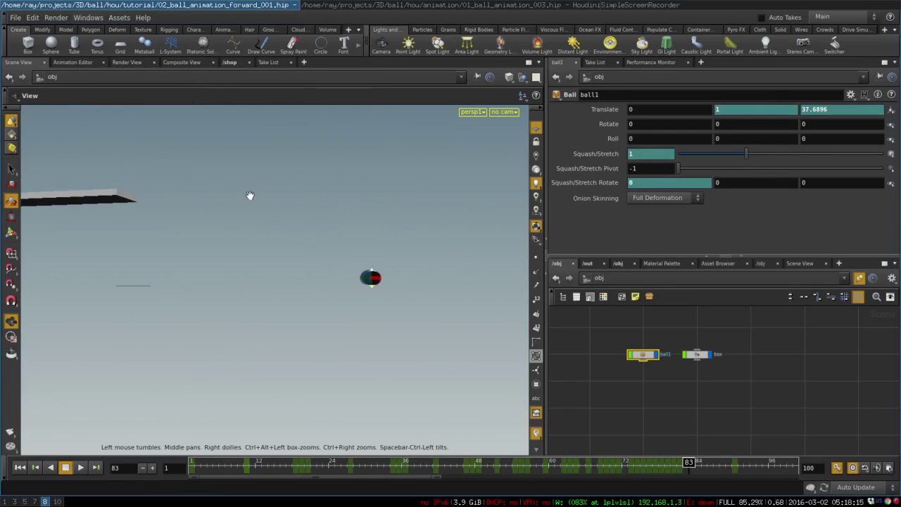
click(644, 198)
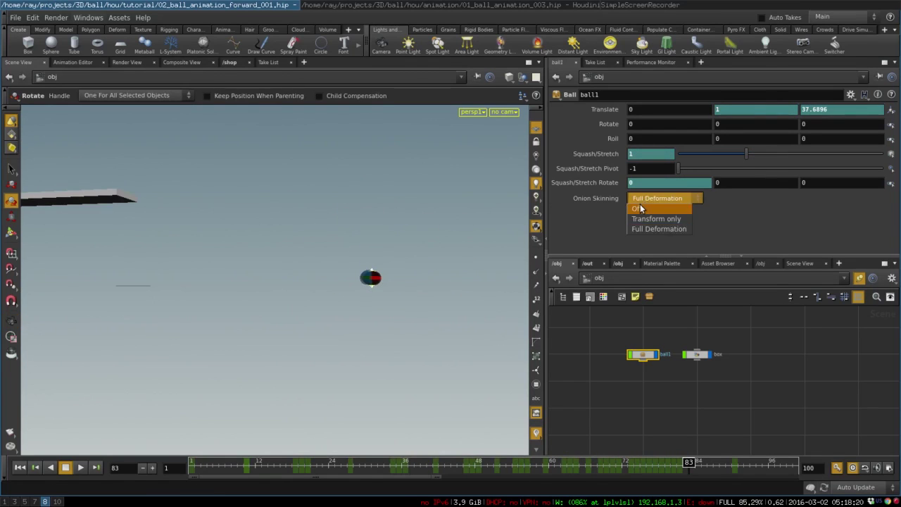
click(637, 208)
key(Escape)
drag(406, 258, 390, 322)
key(r)
Step: Return to frame 1, view the ball on the platform up close, and key its Roll X at 0
drag(679, 463, 98, 438)
key(space)
middle_drag(75, 243, 197, 308)
right_drag(129, 263, 388, 275)
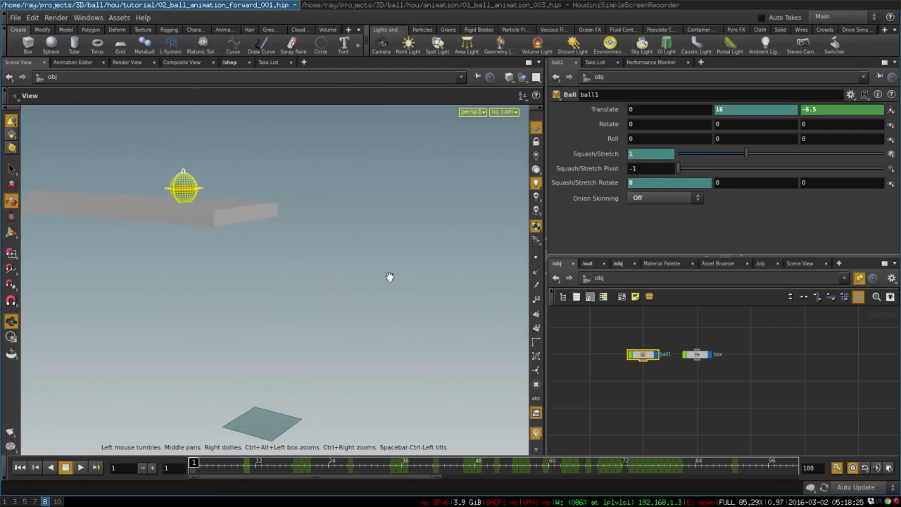
middle_drag(148, 244, 209, 270)
right_drag(239, 266, 504, 283)
key(space)
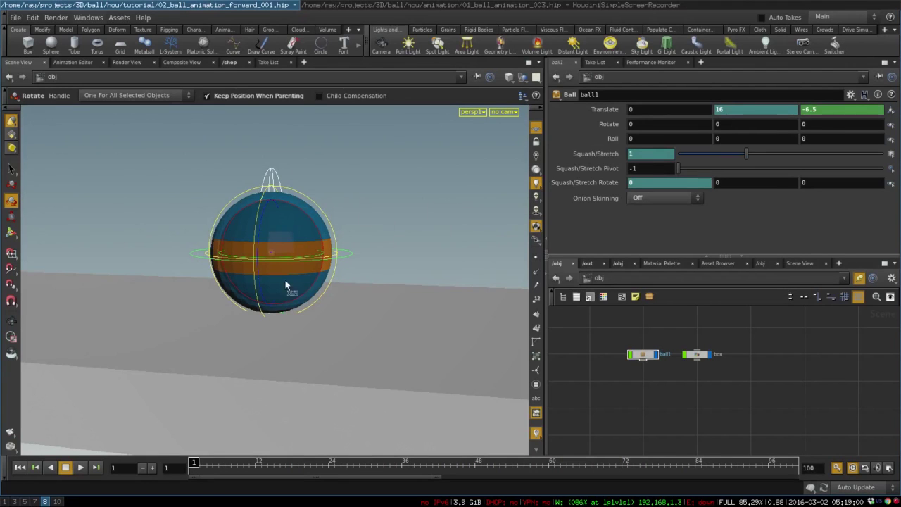
key(space)
right_drag(401, 239, 246, 261)
middle_drag(394, 263, 325, 231)
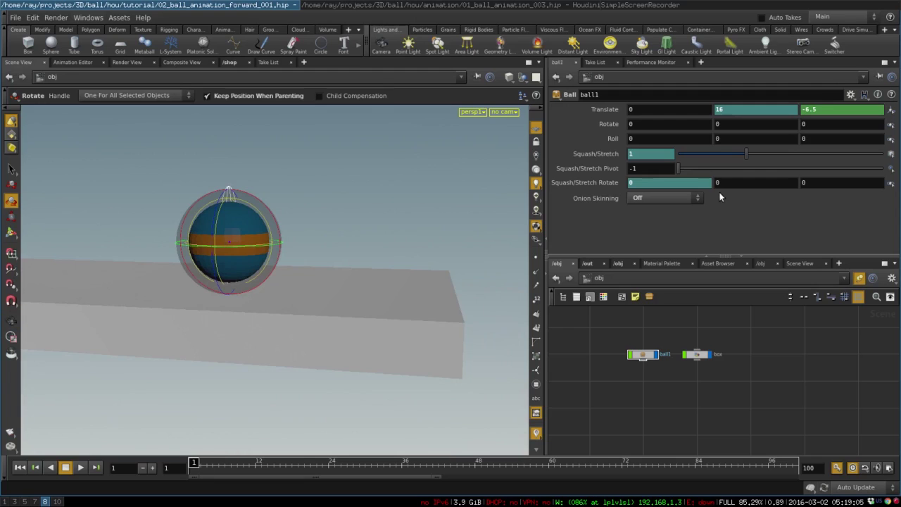
alt+click(656, 140)
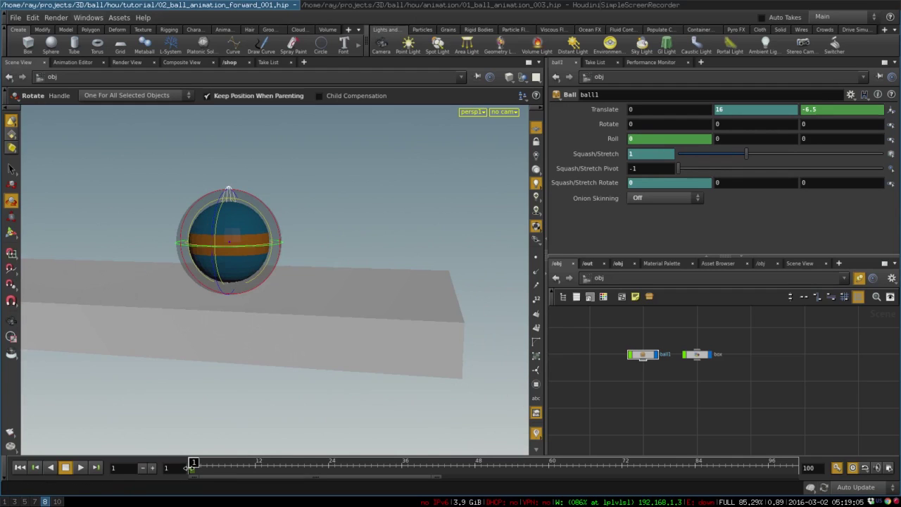
Step: Try to hand-animate the roll with Roll X at about 233 on frame 9, and scrub back to frame 1 to check it
drag(193, 465, 237, 463)
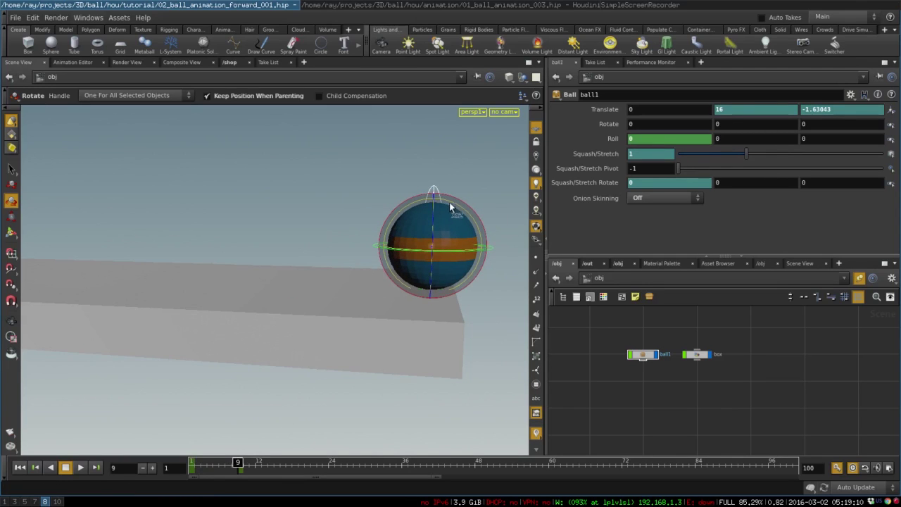
drag(462, 201, 415, 252)
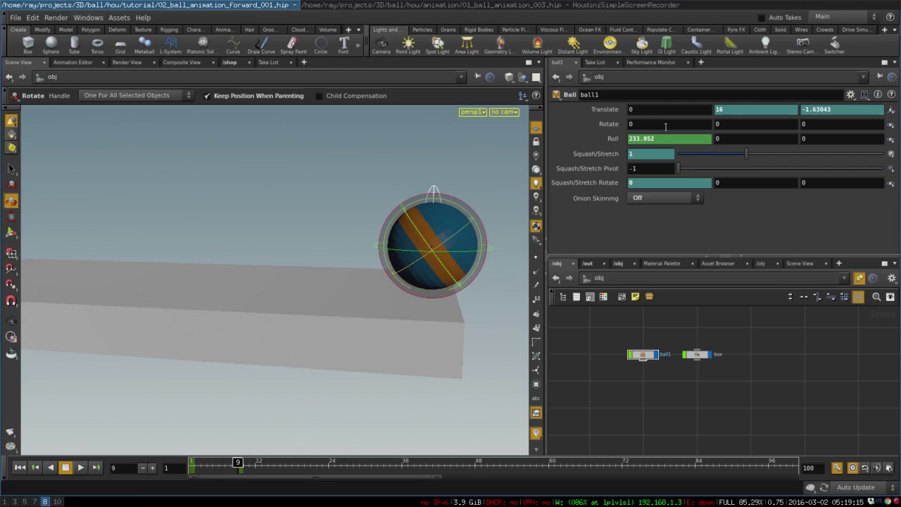
click(229, 462)
drag(229, 462, 207, 462)
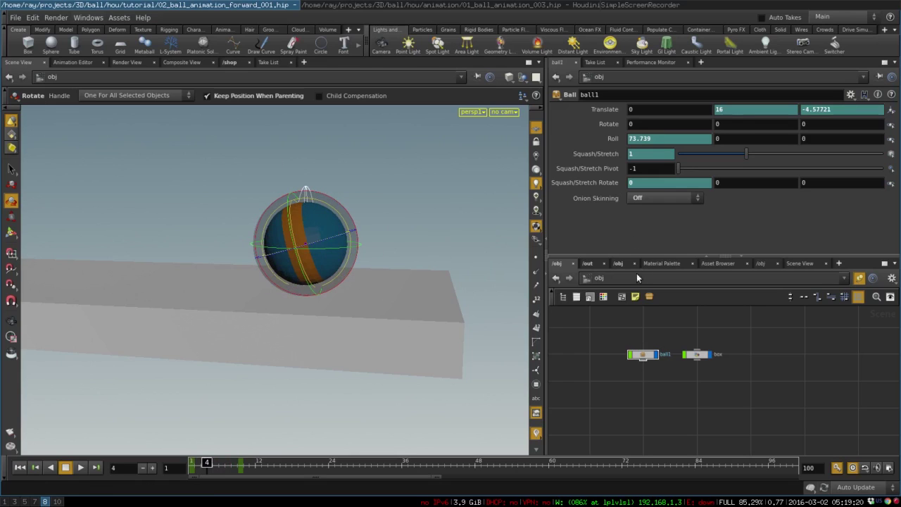
mouse_move(207, 461)
mouse_down()
mouse_move(238, 462)
mouse_move(191, 461)
mouse_up()
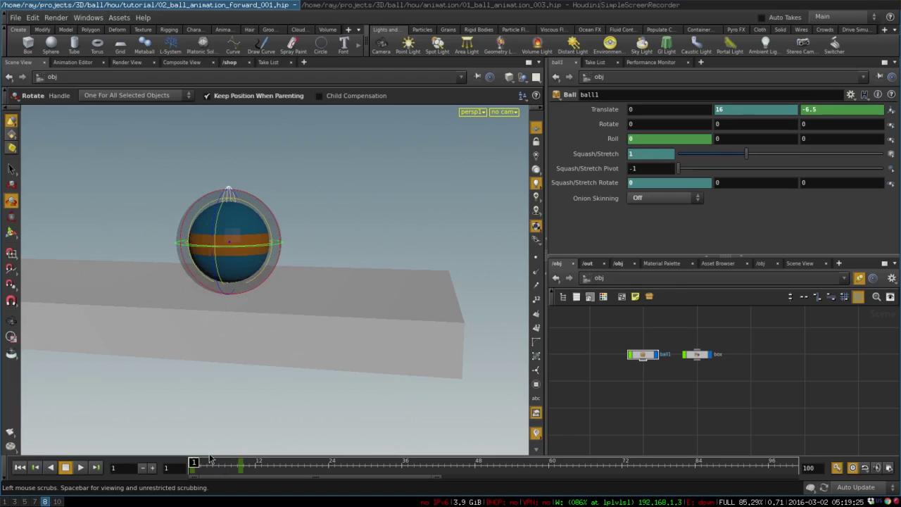
Step: Delete the ball's Roll X keyframes and scrub its unrolled slide along the platform between frames 1 and 8
alt+right_drag(260, 243, 356, 257)
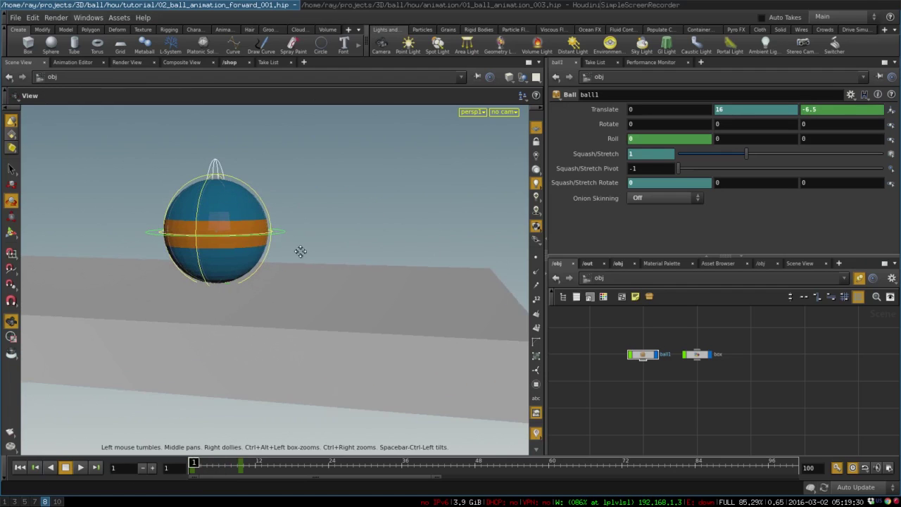
alt+middle_drag(286, 259, 252, 275)
ctrl+shift+click(641, 139)
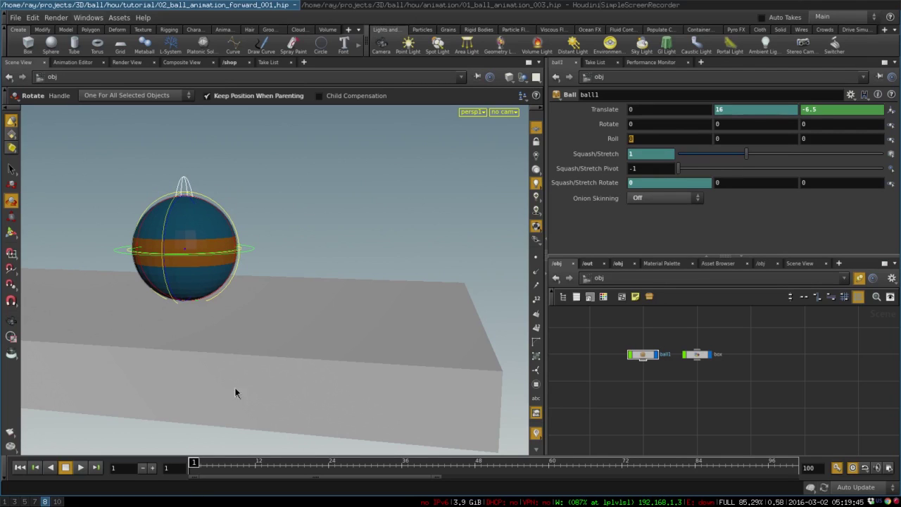
drag(194, 463, 188, 442)
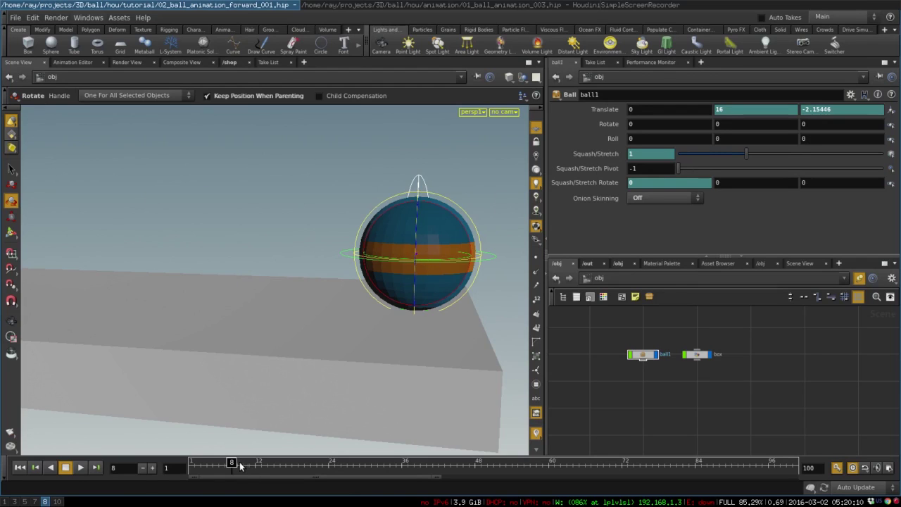
drag(232, 462, 175, 461)
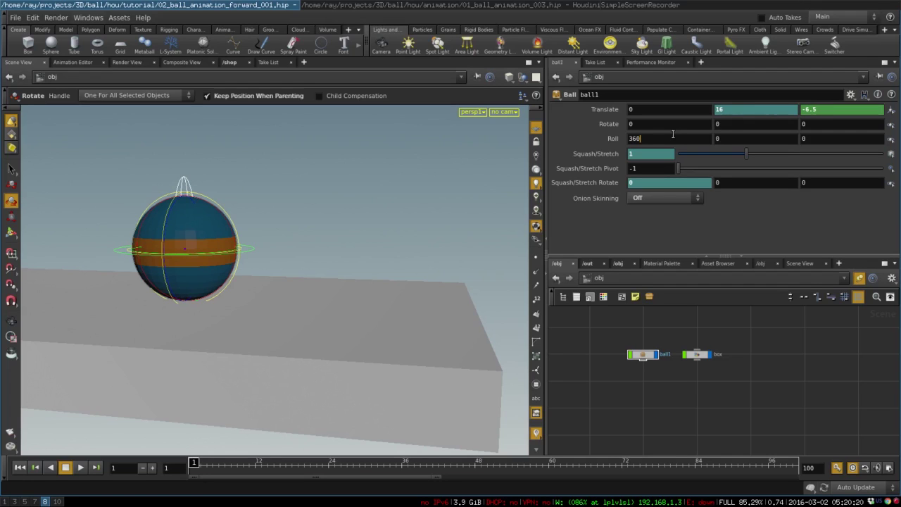
Step: Set the ball's Roll X to an expression multiplying 360 by a relative reference to its Translate Z: 360*ch("t2z")
text(*)
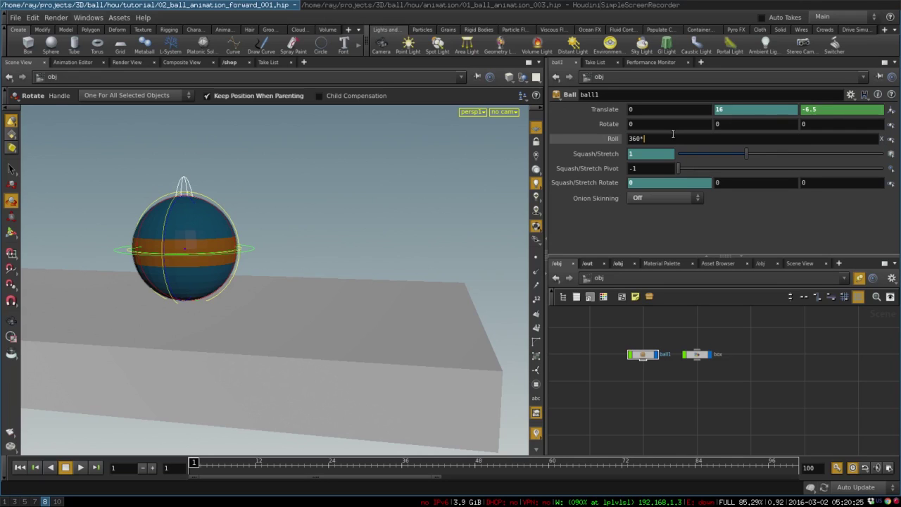
key(Return)
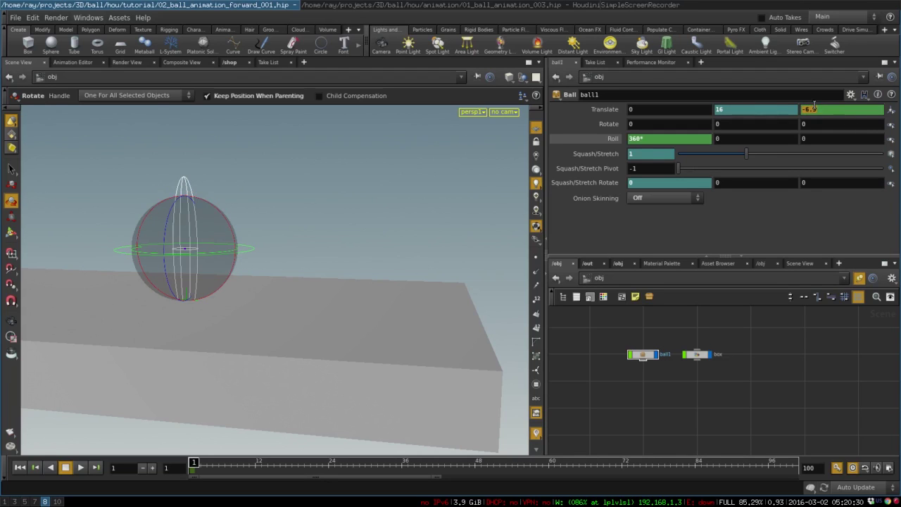
right_click(810, 107)
click(771, 151)
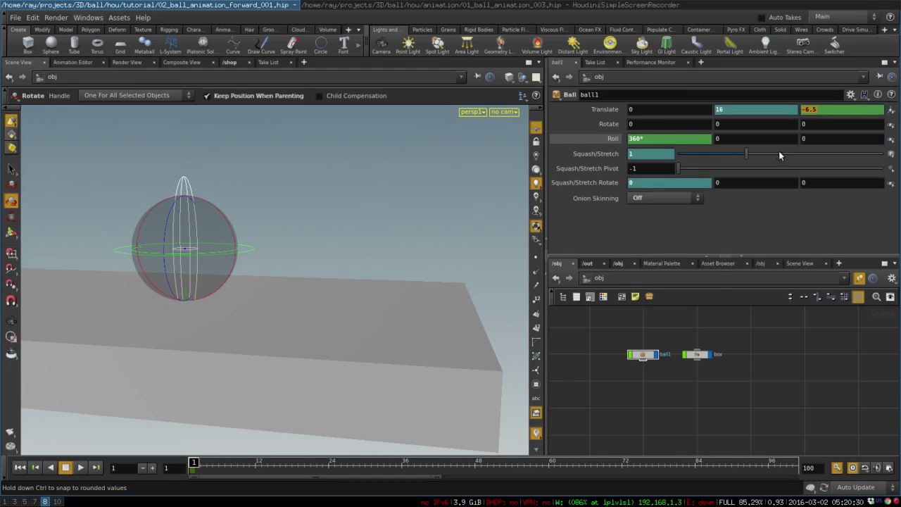
right_click(663, 139)
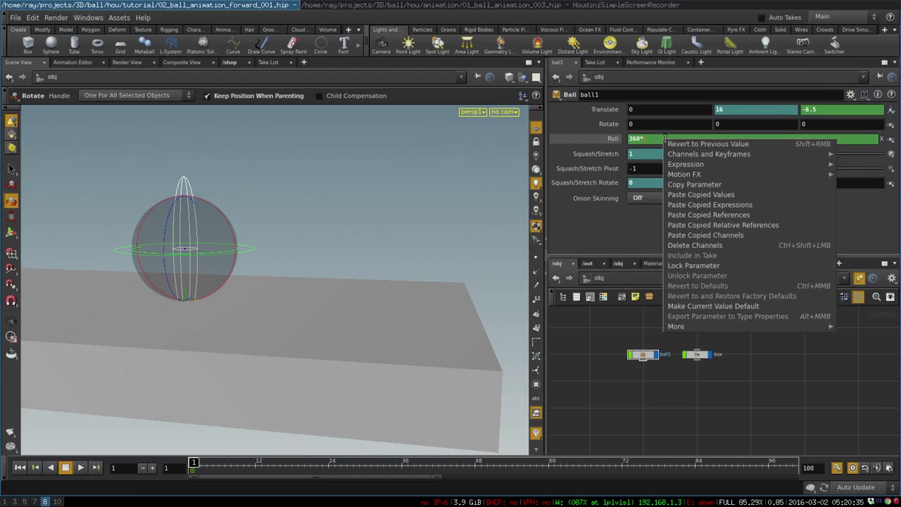
click(753, 225)
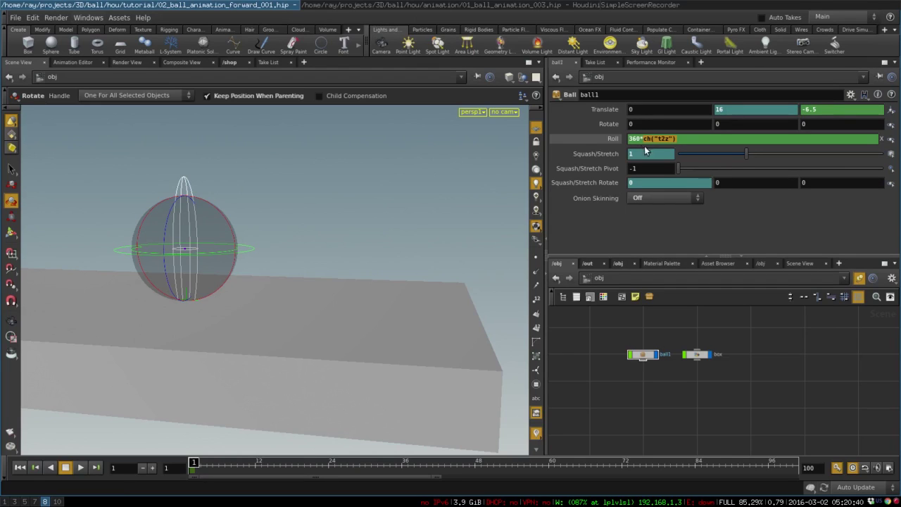
Step: Consult the rolling formula in the Emacs notes and, back in Houdini, set the ball's Roll X expression to 360*(ch("t2z")/6.283)
click(686, 139)
key(super+1)
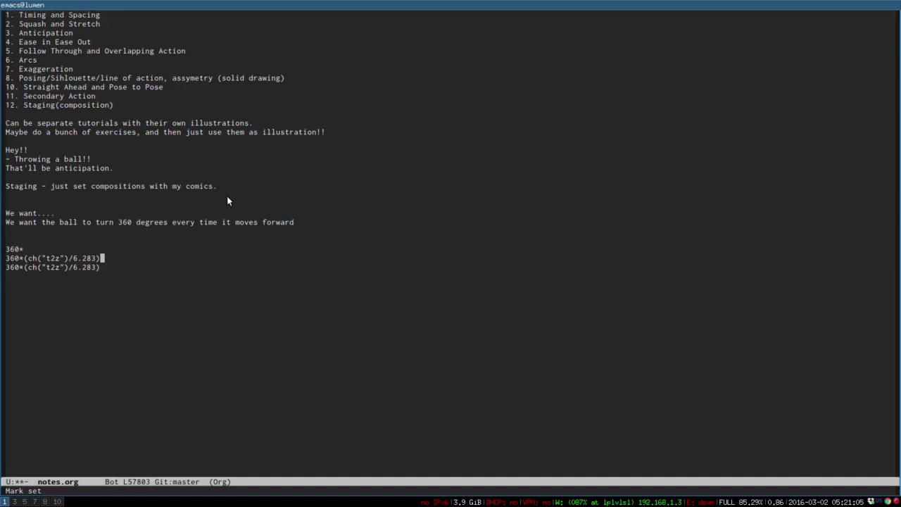
key(super+8)
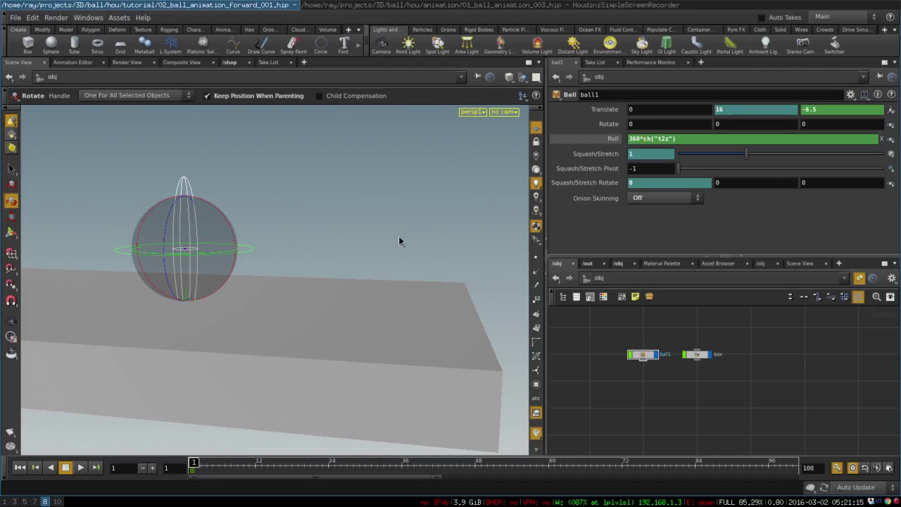
click(649, 140)
text(()
text(*6.283))
key(BackSpace)
text(/)
drag(650, 138, 699, 138)
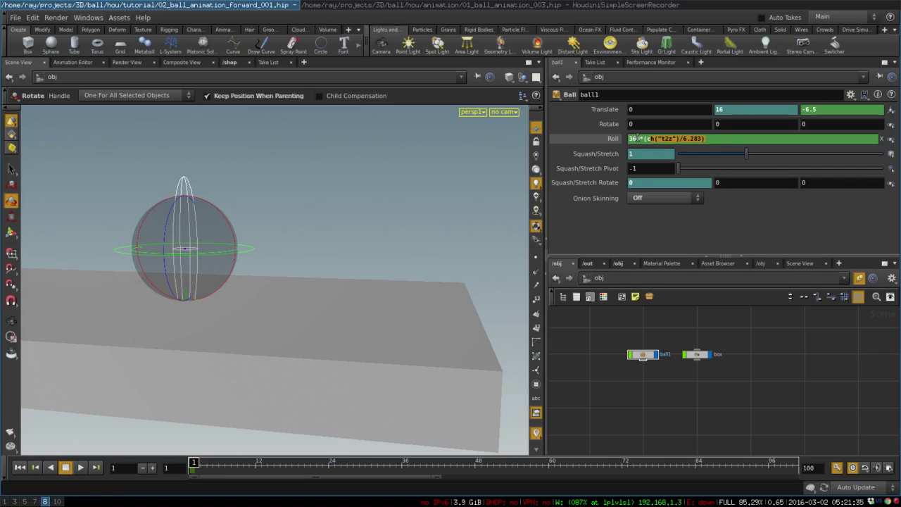
key(Return)
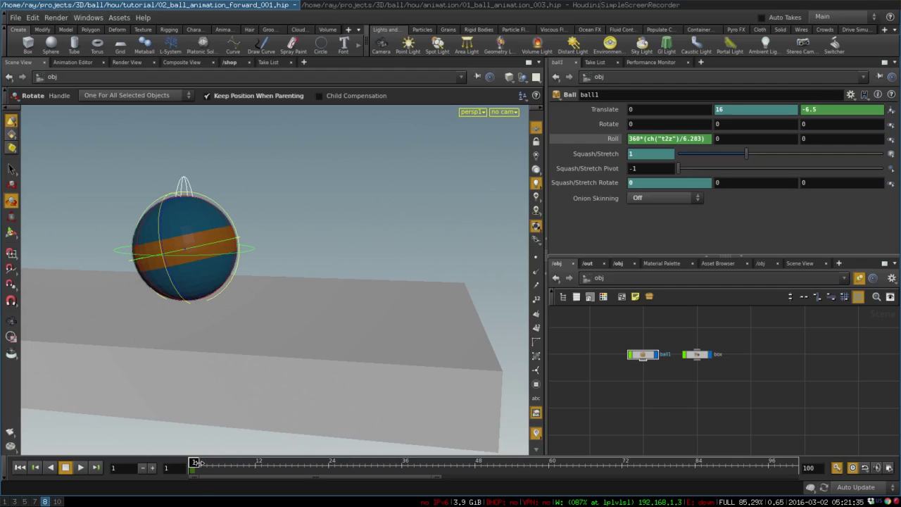
Step: Scrub the animation from frame 1 to frame 91, following the ball to check how it rolls along its path
mouse_move(198, 462)
mouse_down()
mouse_move(249, 445)
mouse_move(190, 452)
mouse_up()
key(space)
right_drag(380, 294, 215, 324)
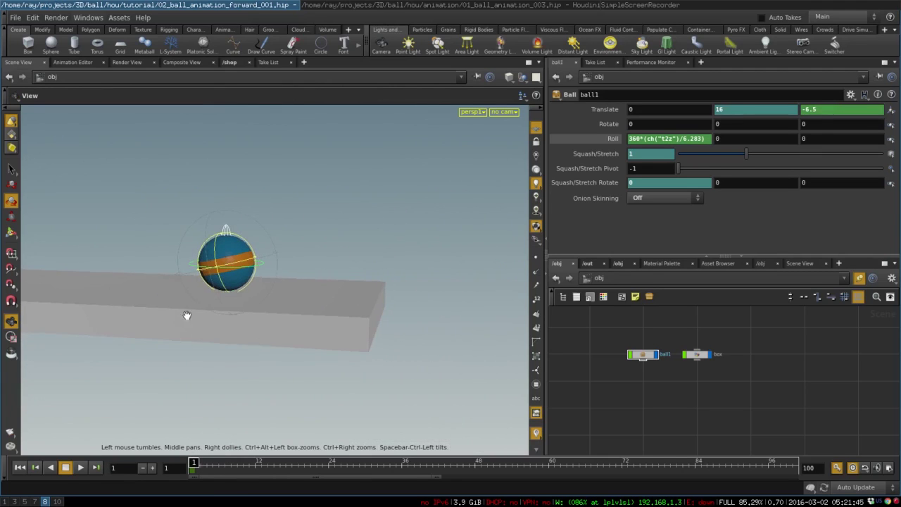
middle_drag(313, 341, 96, 226)
right_drag(262, 270, 60, 296)
middle_drag(307, 345, 257, 262)
right_drag(321, 304, 180, 334)
drag(193, 463, 532, 485)
middle_drag(337, 355, 112, 290)
drag(531, 469, 737, 466)
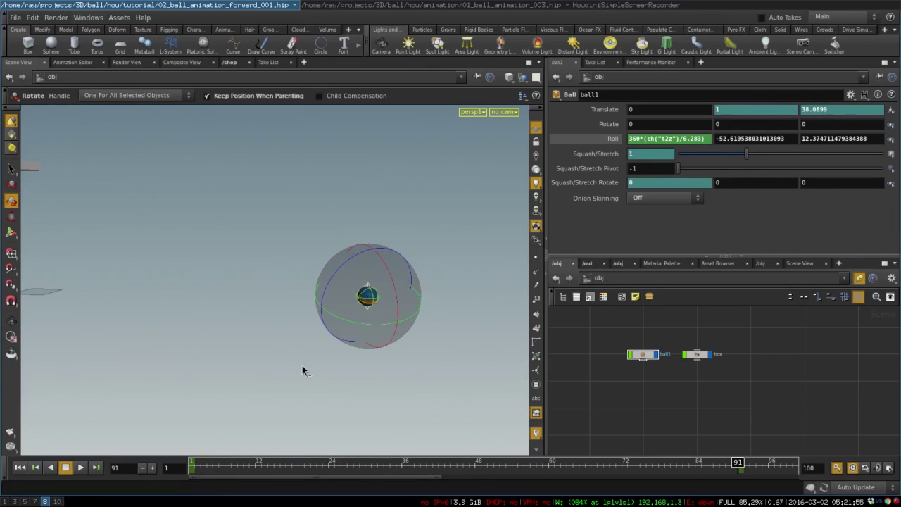
Step: Undo the accidental handle rotation of the ball at frame 91 and examine the ball up close
key(ctrl+z)
right_drag(233, 348, 457, 313)
middle_drag(371, 302, 224, 254)
right_drag(224, 253, 422, 254)
middle_drag(366, 280, 224, 272)
right_drag(279, 285, 501, 392)
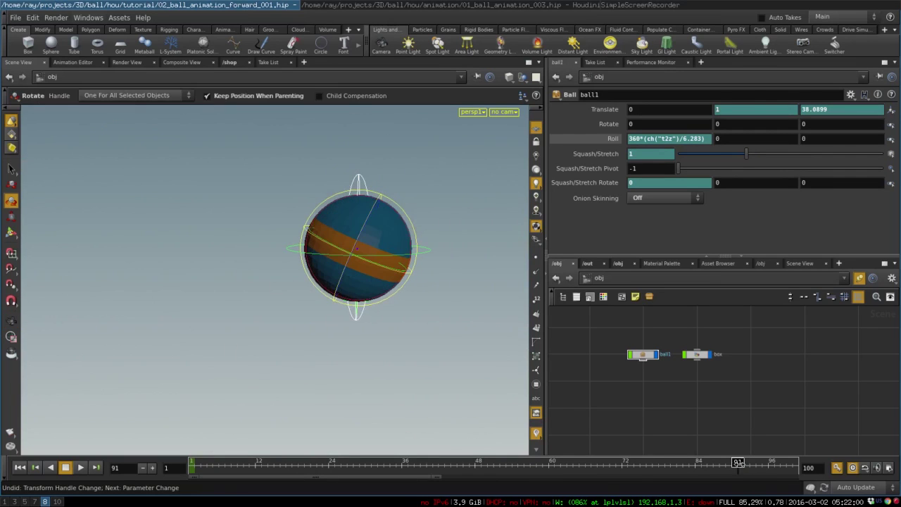
Step: Scrub back to frame 78 and on to frame 1, checking the ball's roll in a wide view of the whole path
drag(737, 463, 658, 461)
key(space)
right_drag(406, 295, 77, 314)
mouse_move(374, 322)
mouse_down()
mouse_move(134, 345)
mouse_move(296, 345)
mouse_move(406, 326)
mouse_move(377, 326)
mouse_up()
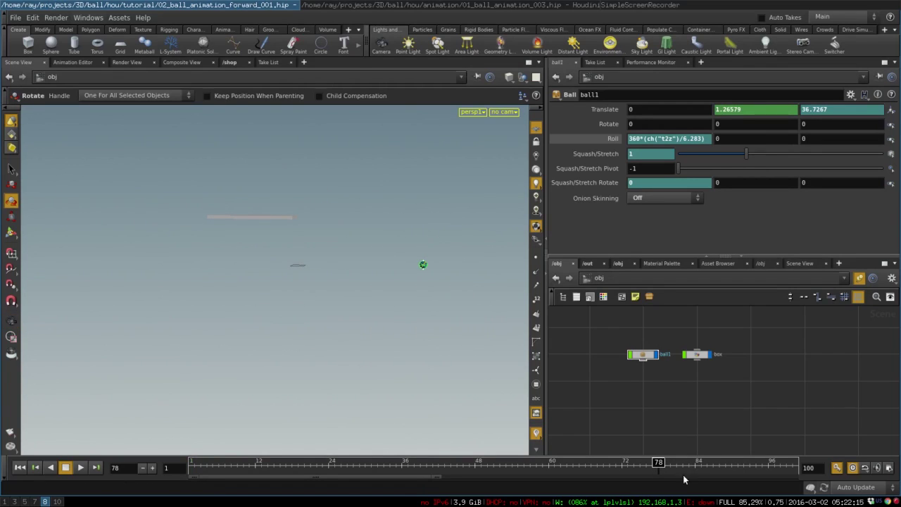
drag(658, 469, 176, 426)
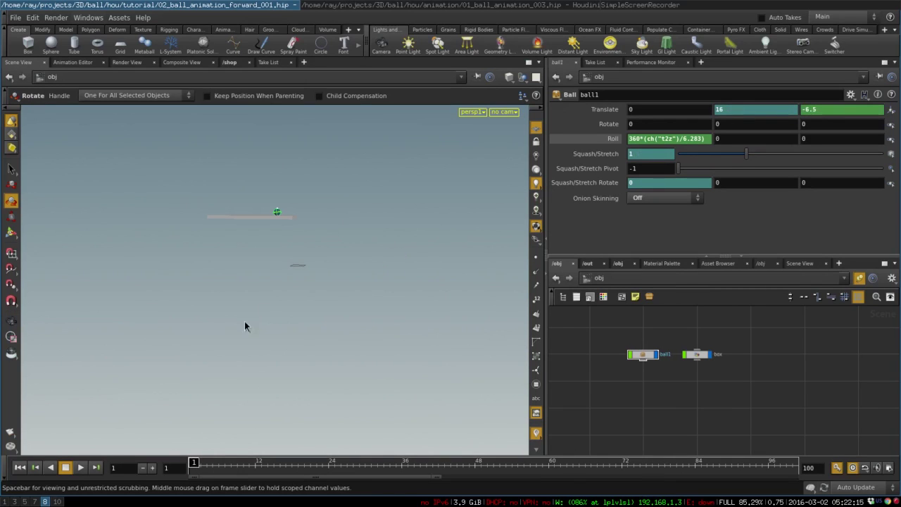
Step: Play the rolling ball animation in a wide side view, stop it, and return to frame 1
key(space)
right_drag(264, 312, 402, 298)
middle_drag(375, 310, 264, 352)
right_drag(264, 352, 328, 350)
middle_drag(328, 350, 256, 362)
right_drag(352, 361, 194, 401)
click(81, 468)
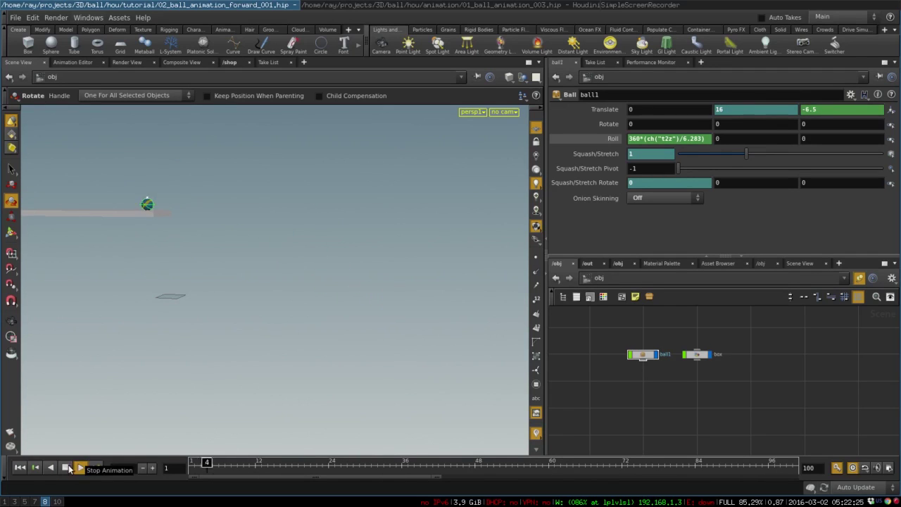
click(65, 468)
click(21, 468)
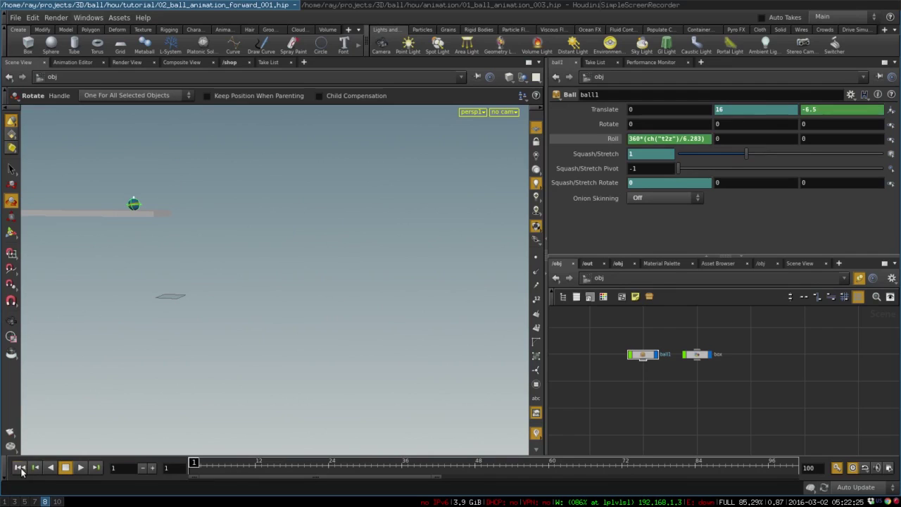
Step: Change the viewport's object display and scrub from frame 1 to frame 100 with the ball's whole path framed
click(537, 240)
click(551, 303)
alt+middle_drag(253, 255, 243, 258)
alt+right_drag(247, 251, 296, 237)
alt+middle_drag(311, 231, 281, 274)
mouse_move(280, 274)
mouse_down()
mouse_move(326, 277)
mouse_move(290, 274)
mouse_up()
key(r)
drag(194, 464, 802, 470)
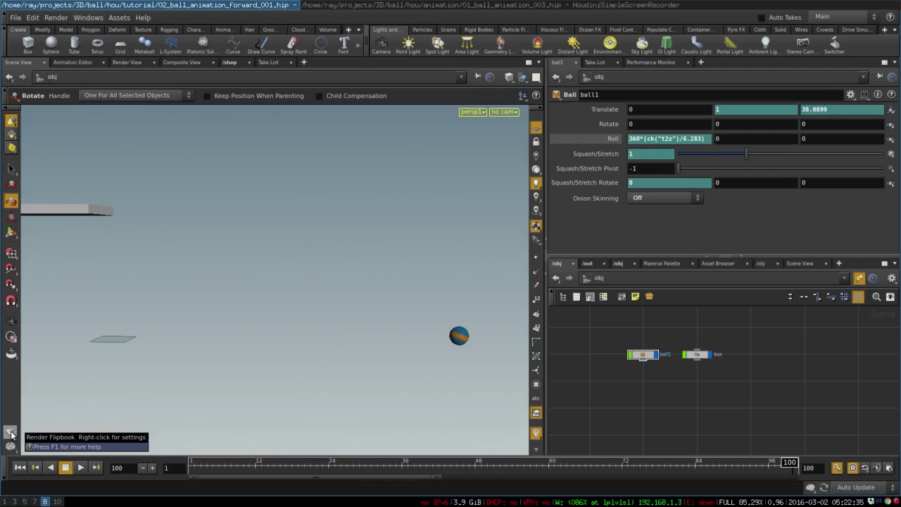
Step: Render a flipbook of the full frame range to ip, and play it back before closing the viewer
right_click(12, 432)
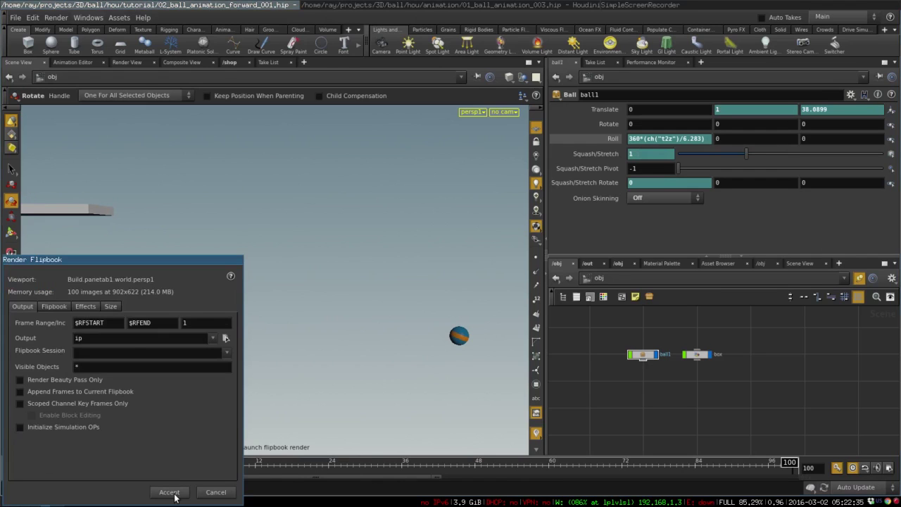
click(169, 492)
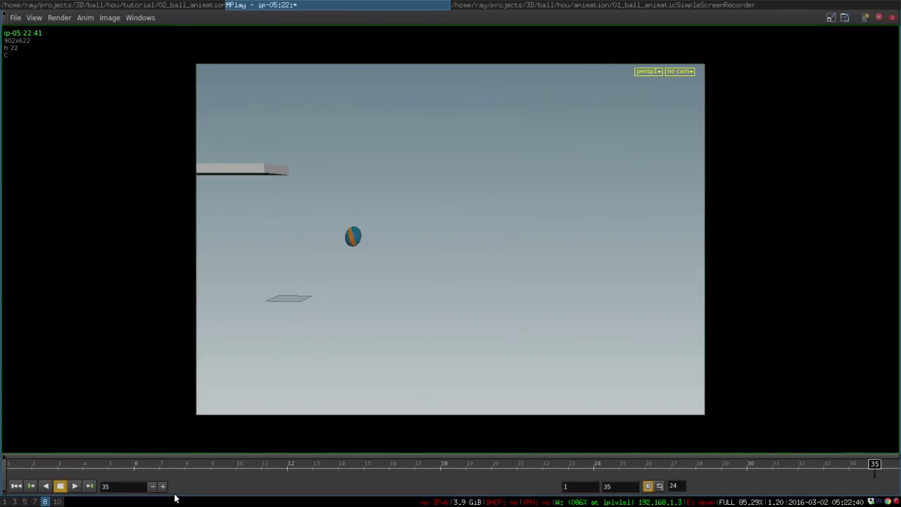
click(75, 487)
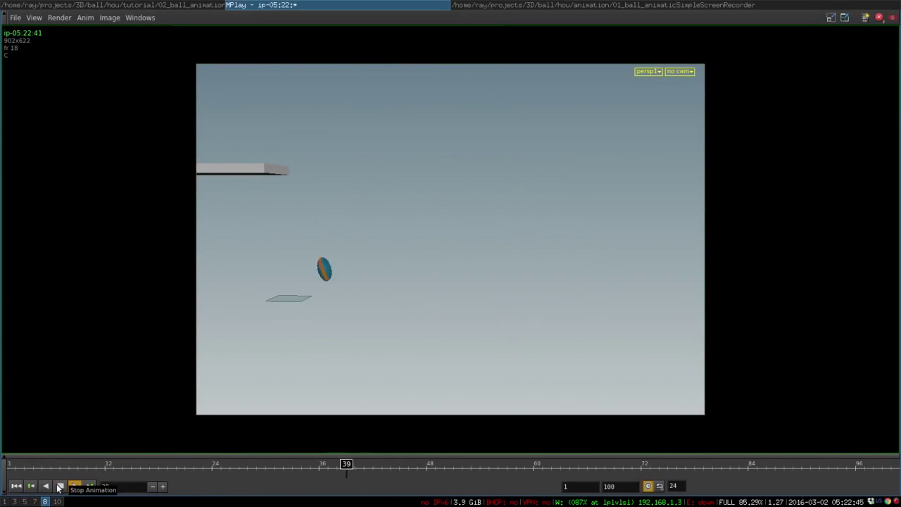
click(60, 486)
key(super+shift+q)
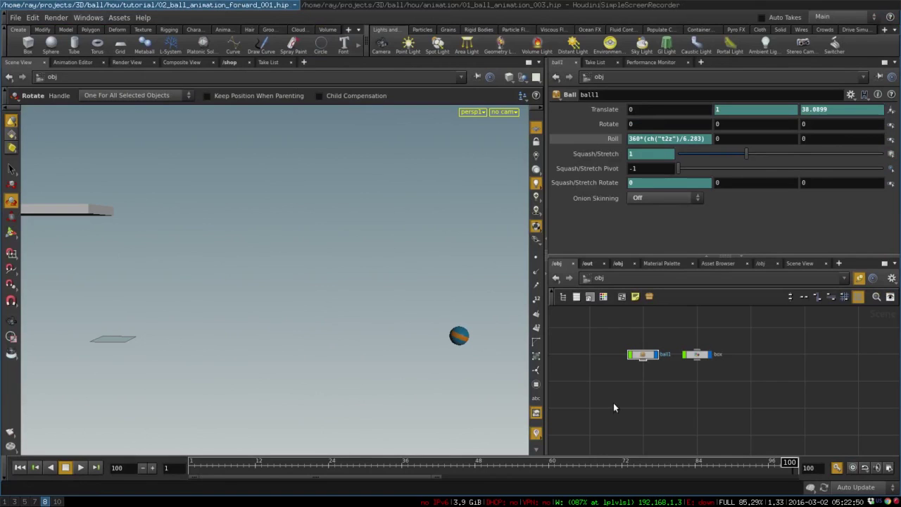
Step: Render the flipbook again from frame 1 and play it back to review the ball's bouncing and rolling
drag(261, 467, 188, 467)
click(13, 433)
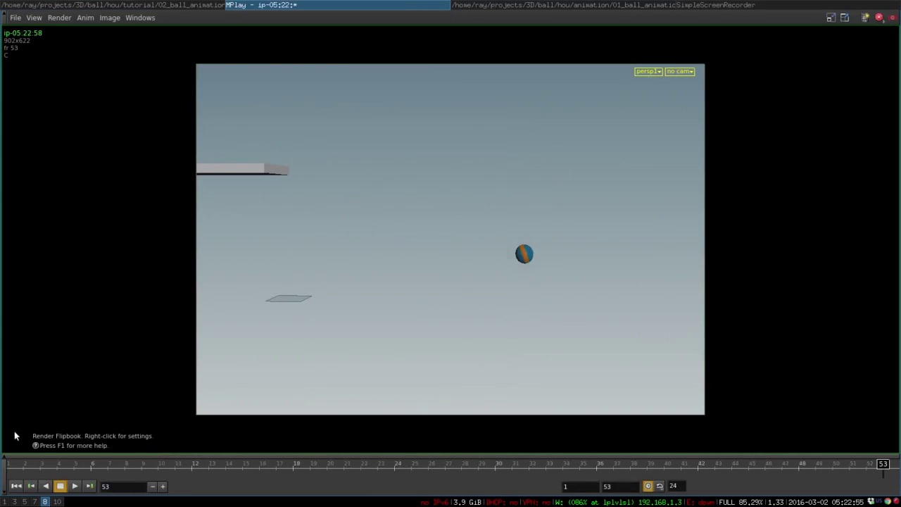
click(76, 490)
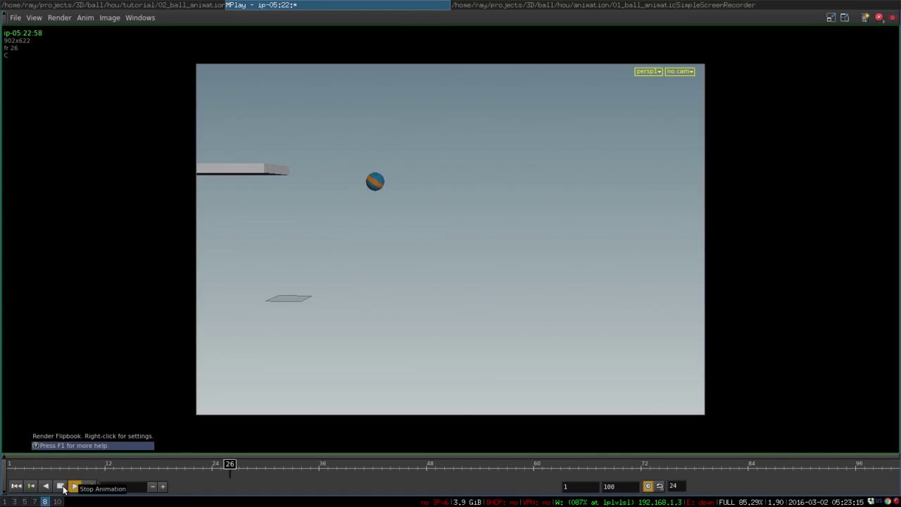
click(61, 486)
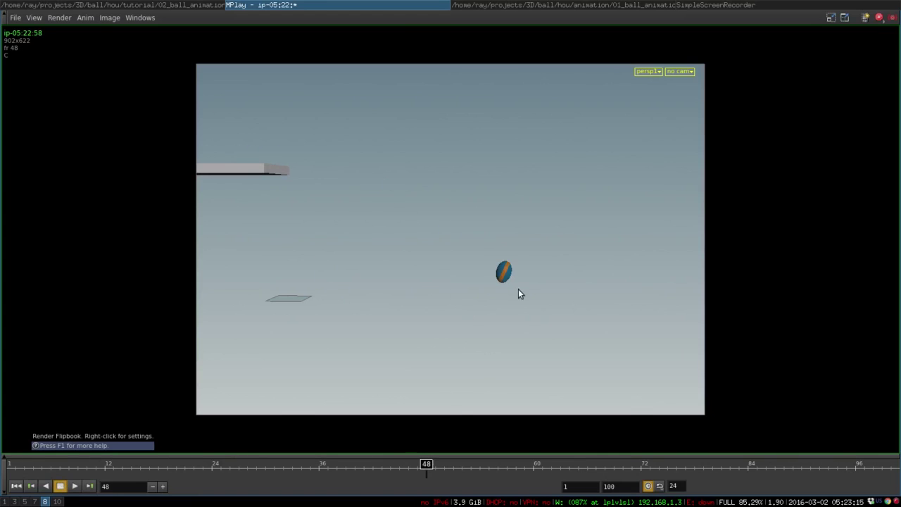